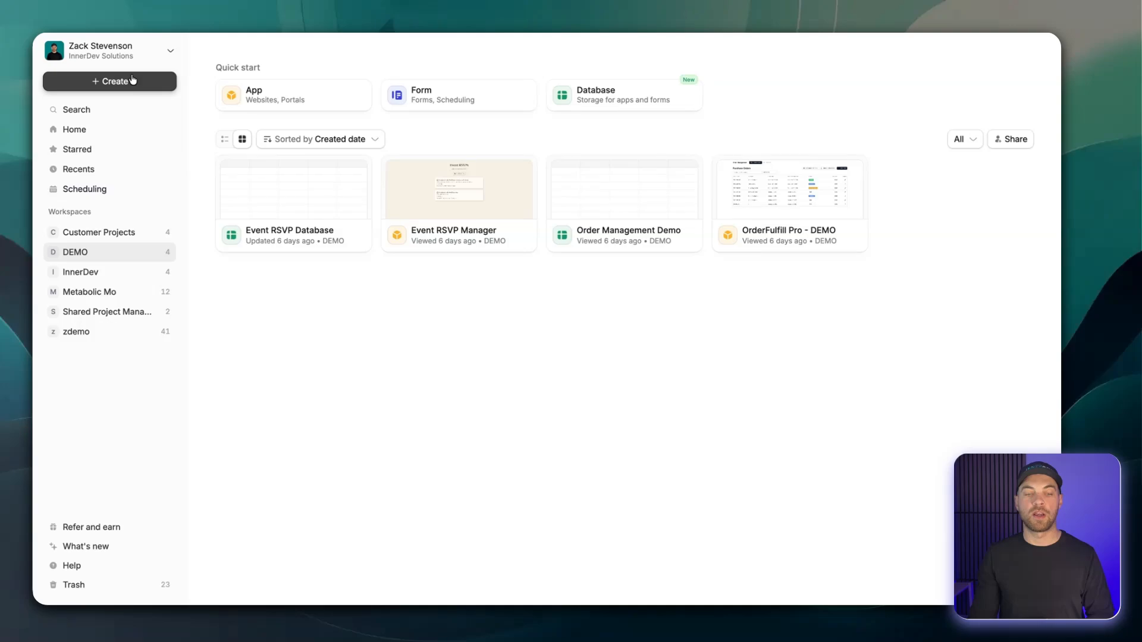
# Start a new AI-built app in the DEMO workspace and check the attachment and AI model options.
pyautogui.click(132, 80)
pyautogui.click(92, 168)
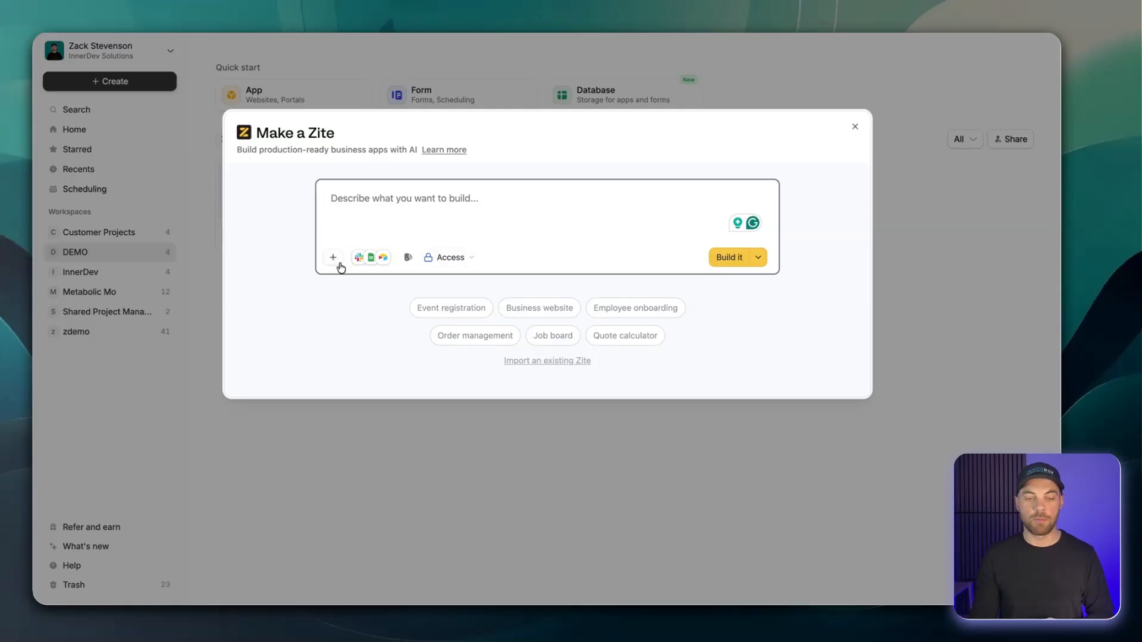
pyautogui.click(334, 263)
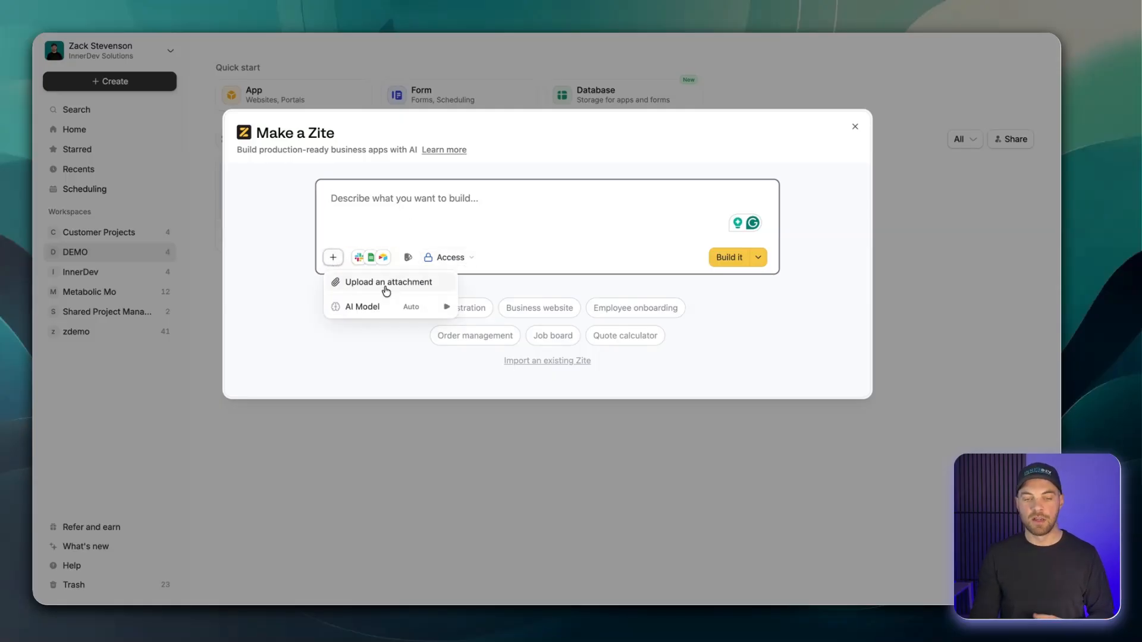
pyautogui.moveTo(351, 306)
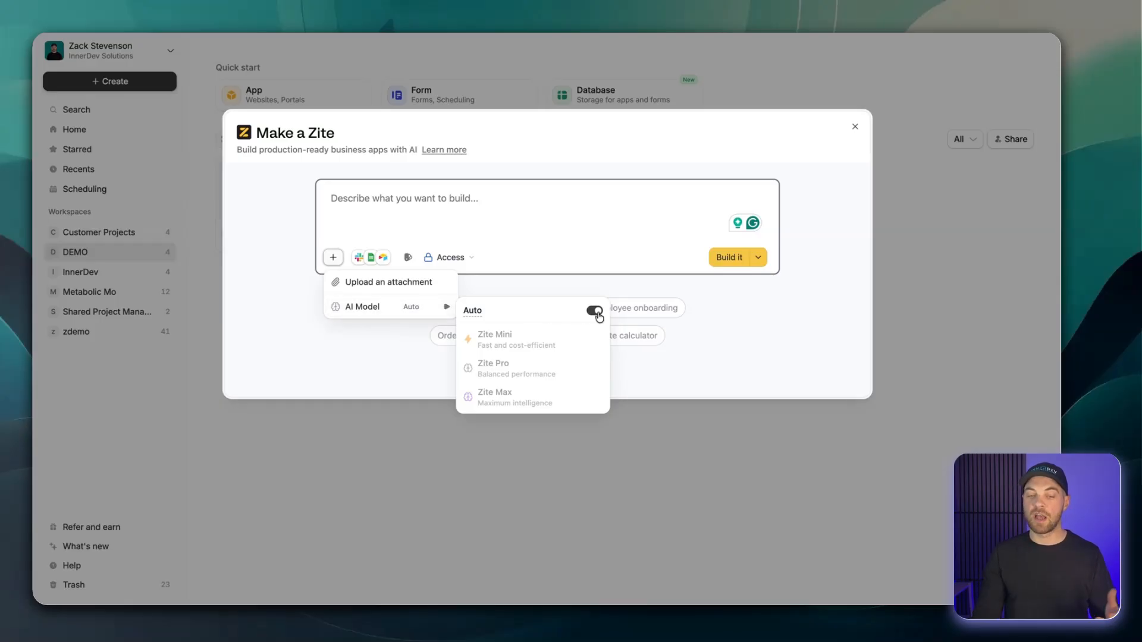
pyautogui.click(489, 210)
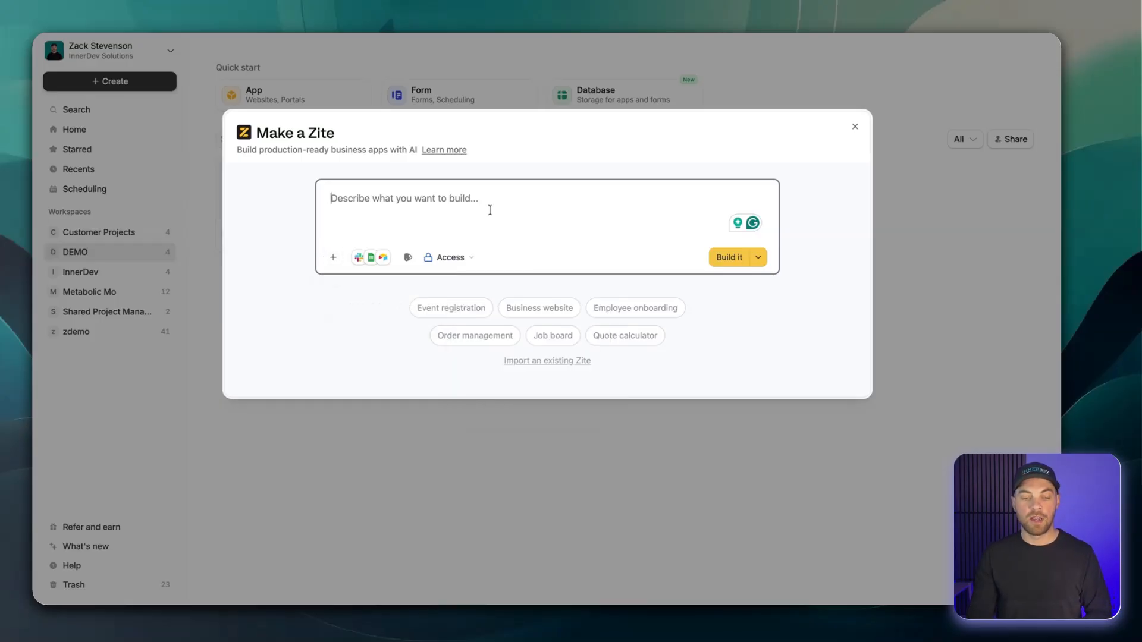
# Look through the available third-party integrations and theme presets for the new app.
pyautogui.click(375, 265)
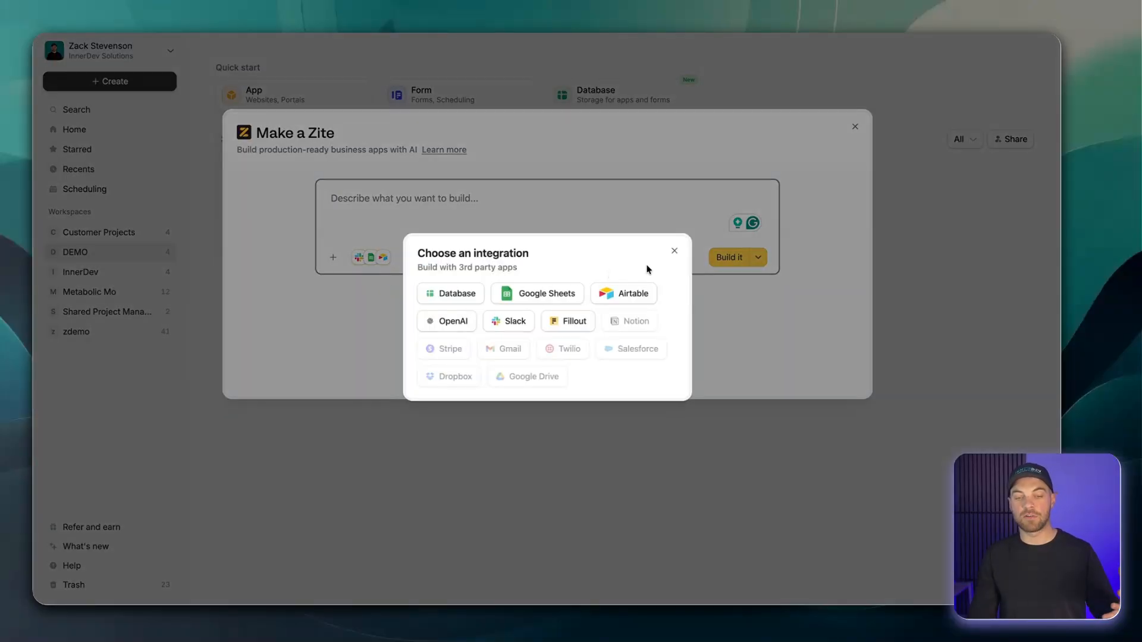
pyautogui.click(670, 256)
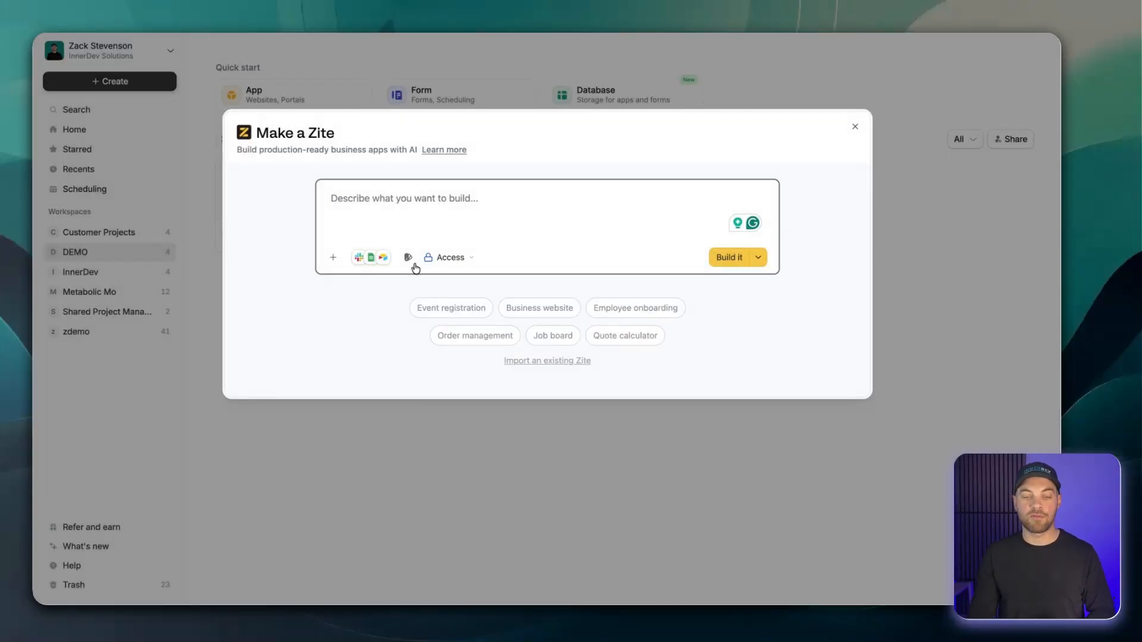
pyautogui.click(408, 258)
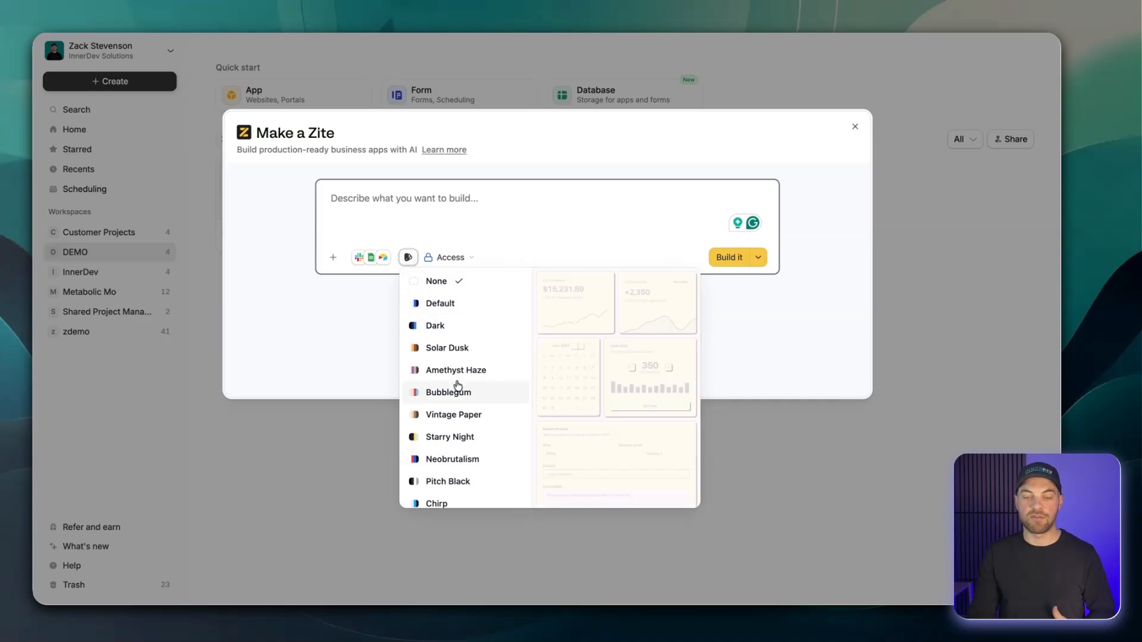
# Set who can access the new app to Your organization only.
pyautogui.click(444, 257)
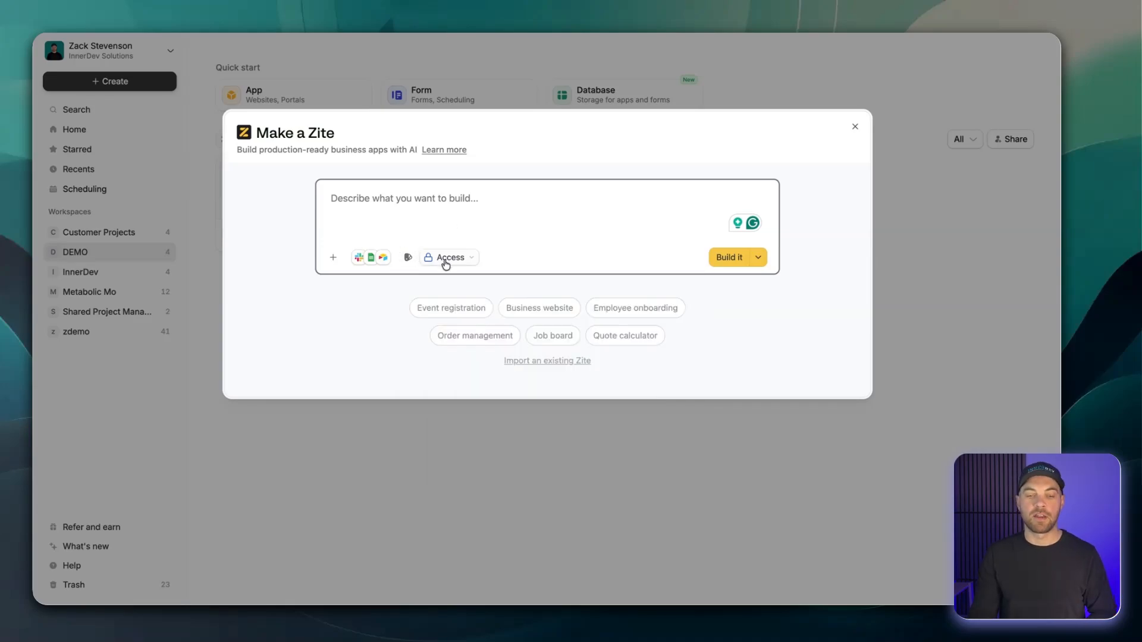
pyautogui.click(446, 262)
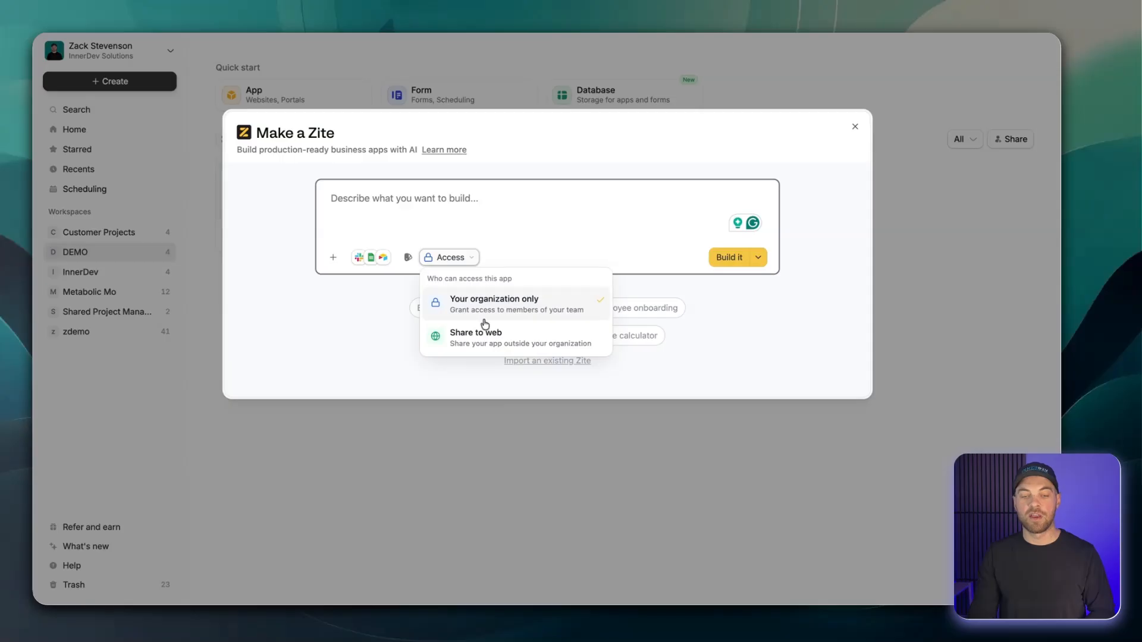
pyautogui.click(485, 313)
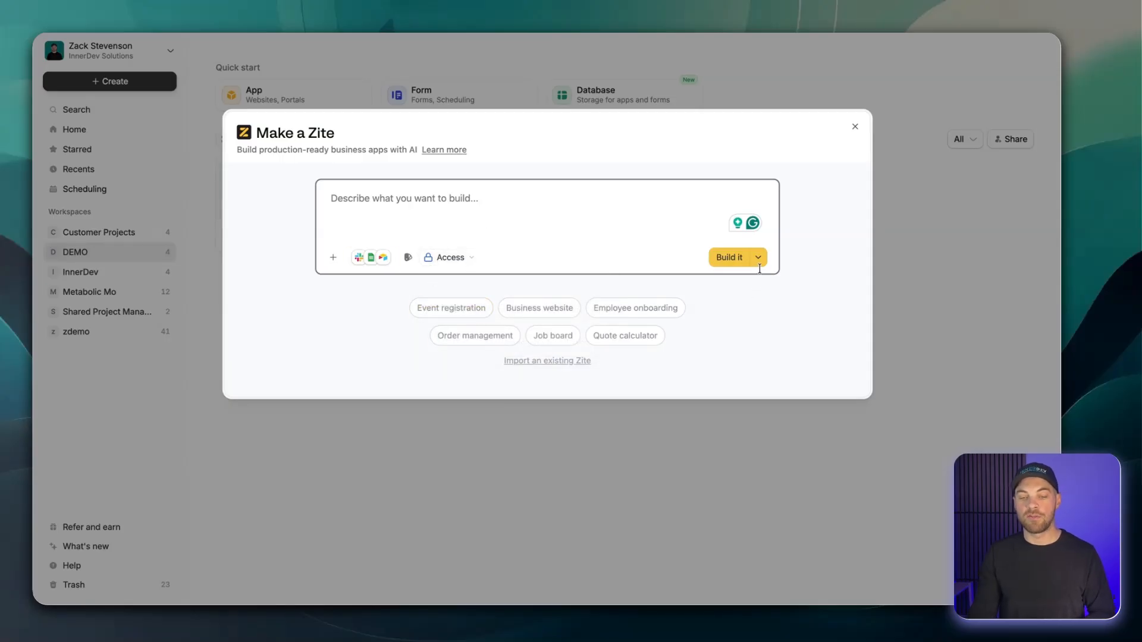
# Using Plan it mode, submit a prompt for an internal hub where organizers invite employees to events, track attendance, distribute updates, and collect participation information.
pyautogui.click(759, 260)
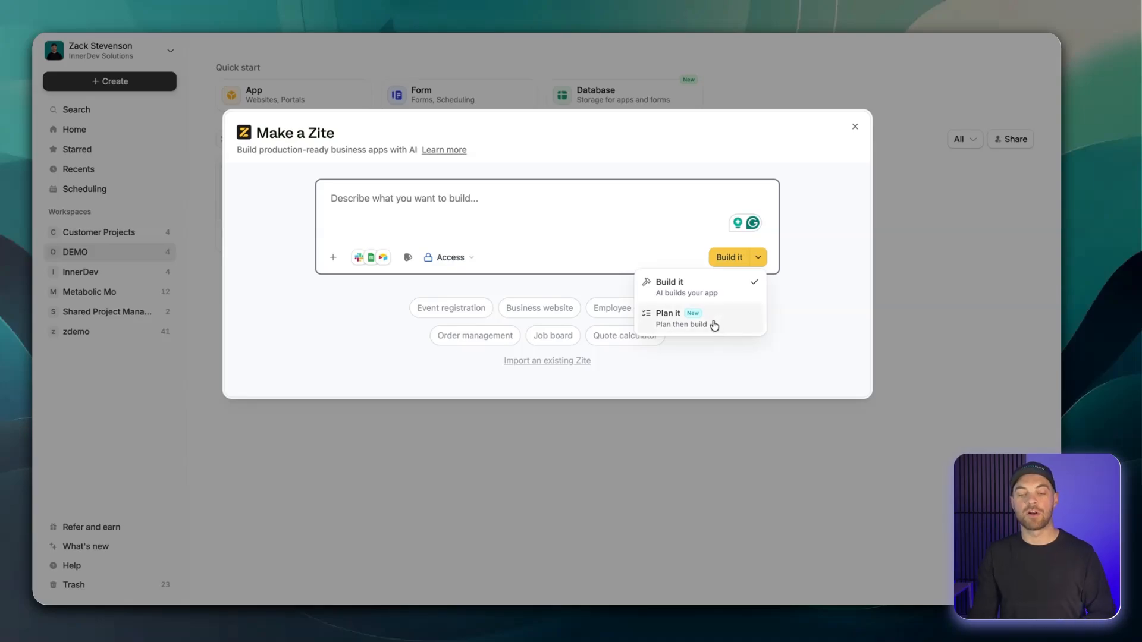
pyautogui.click(712, 326)
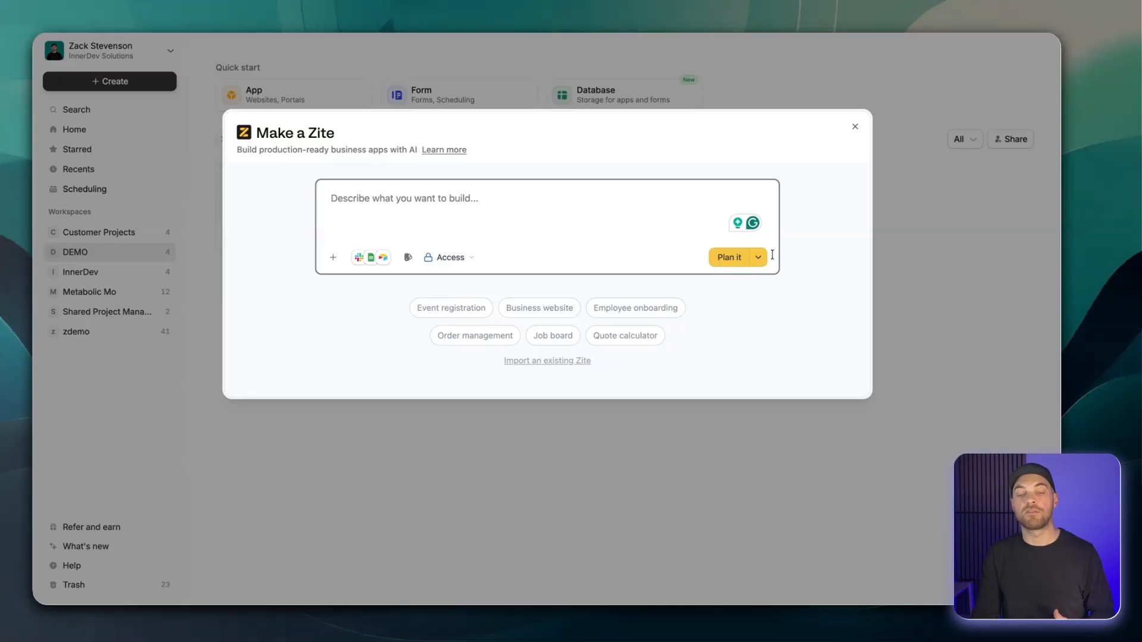
pyautogui.write('Provide a single internal hub where organizers can invite specific employees to events, track attendance, distribute updates, and collect information needed for participation.')
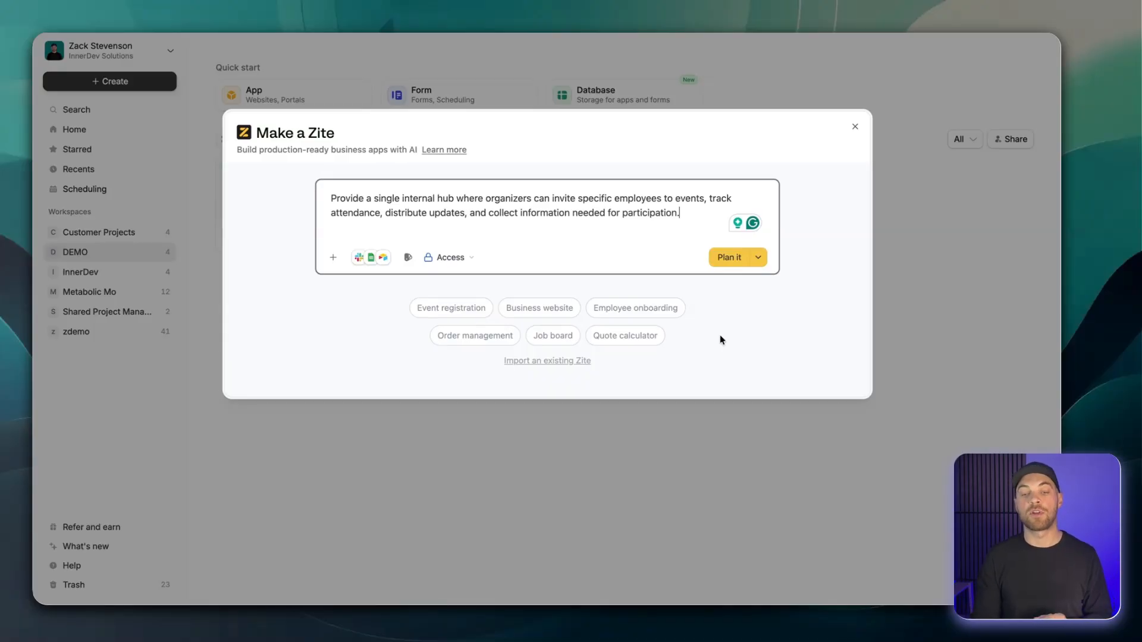
pyautogui.click(732, 261)
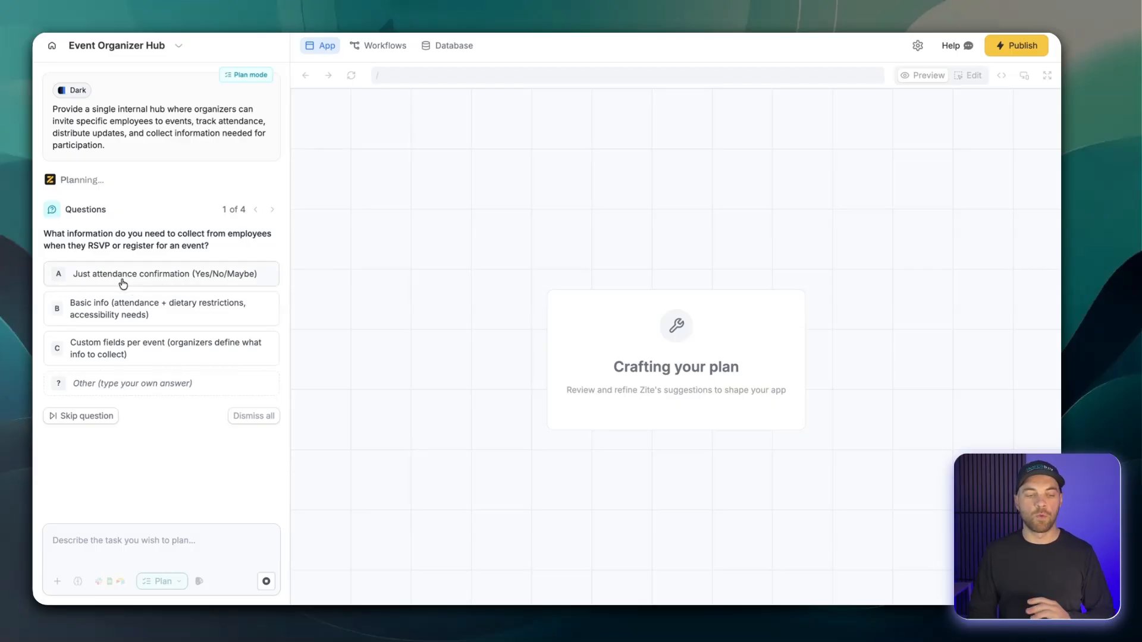
# Answer the planning questions with attendance confirmation only, organizers manually selecting invitees, in-app announcements, and role-based organizer permissions.
pyautogui.click(93, 284)
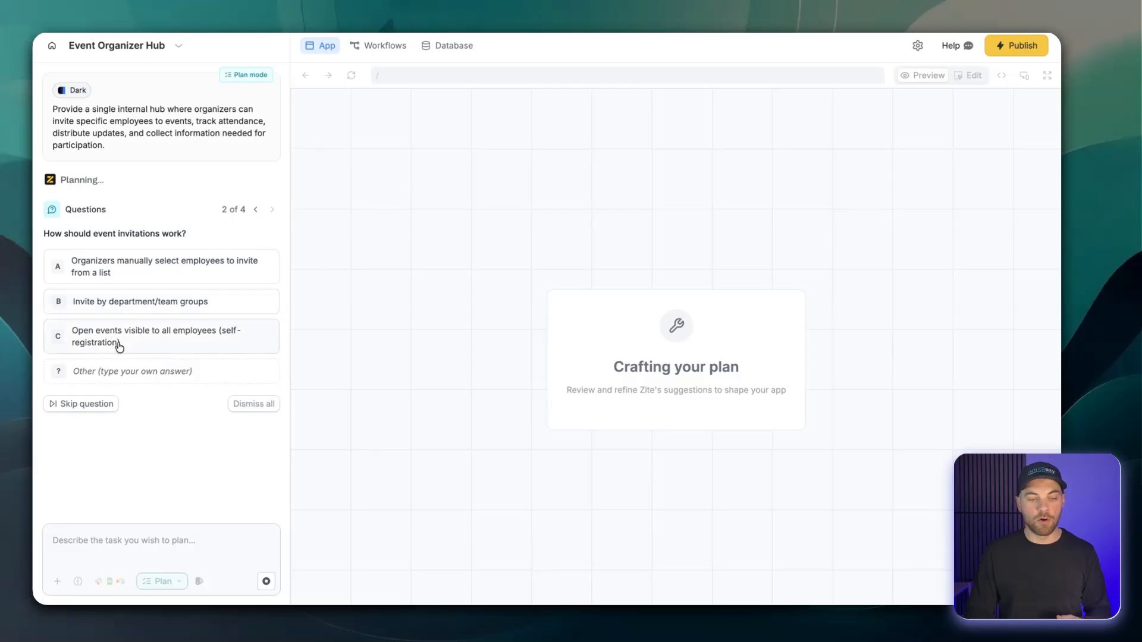
pyautogui.click(121, 278)
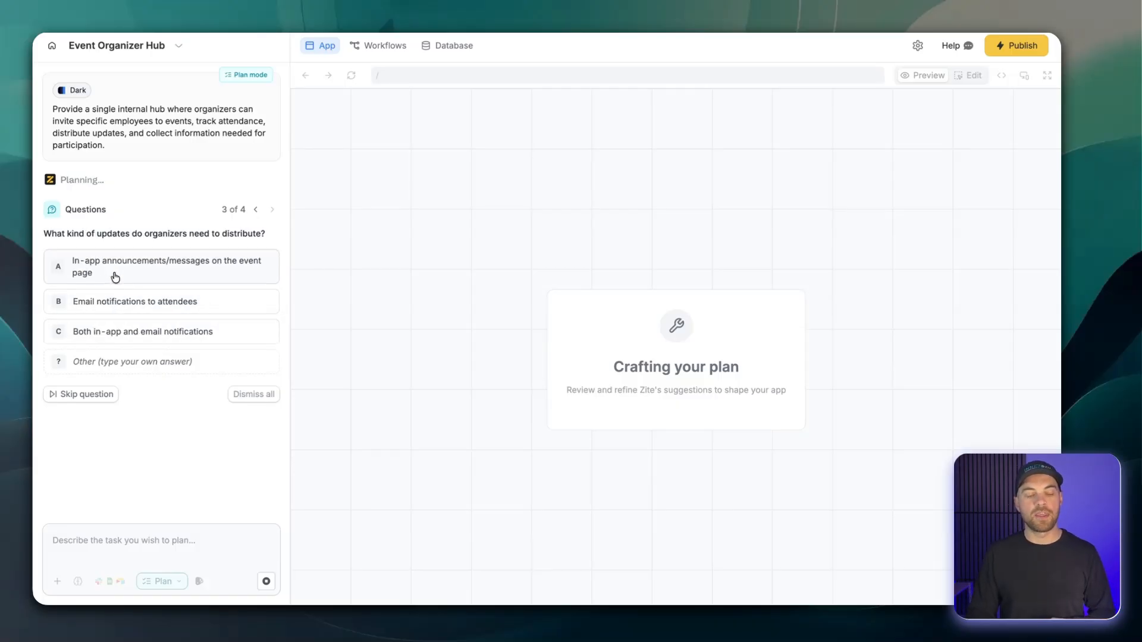
pyautogui.click(231, 297)
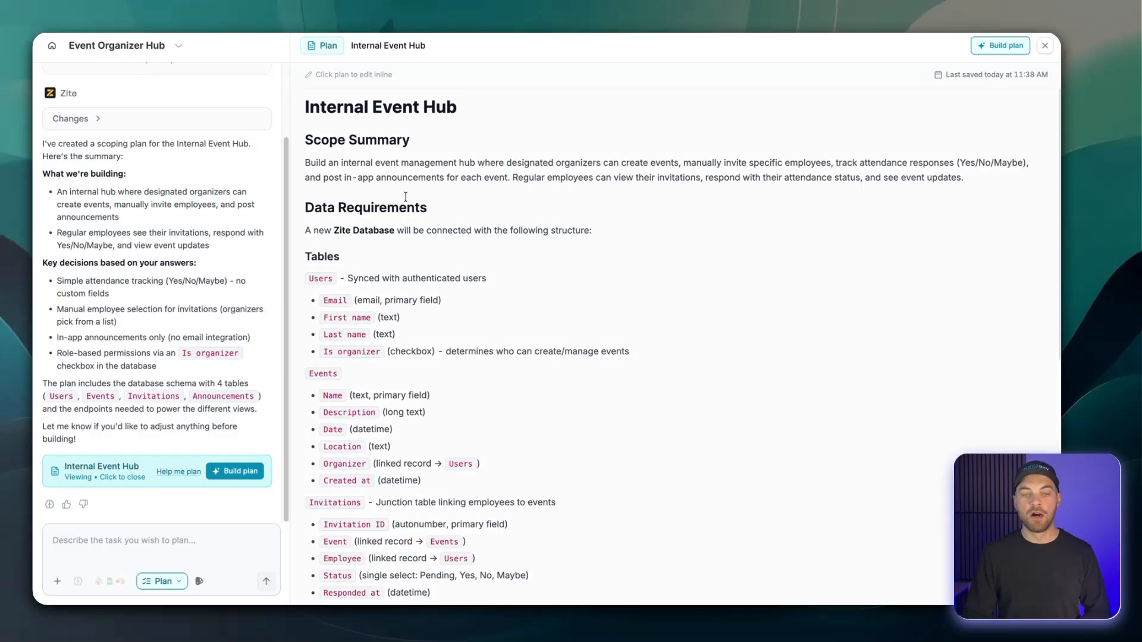
# Review the Internal Event Hub plan, including its scope, tables, endpoints, key views and assumptions.
pyautogui.scroll(-6, 453, 163)
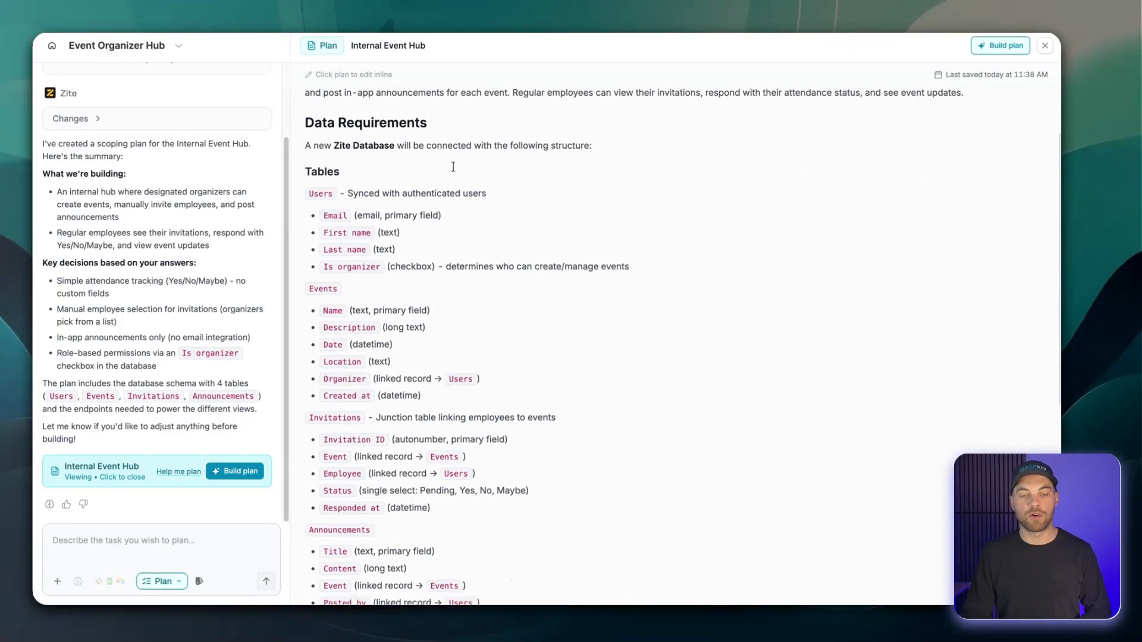
pyautogui.scroll(7, 440, 252)
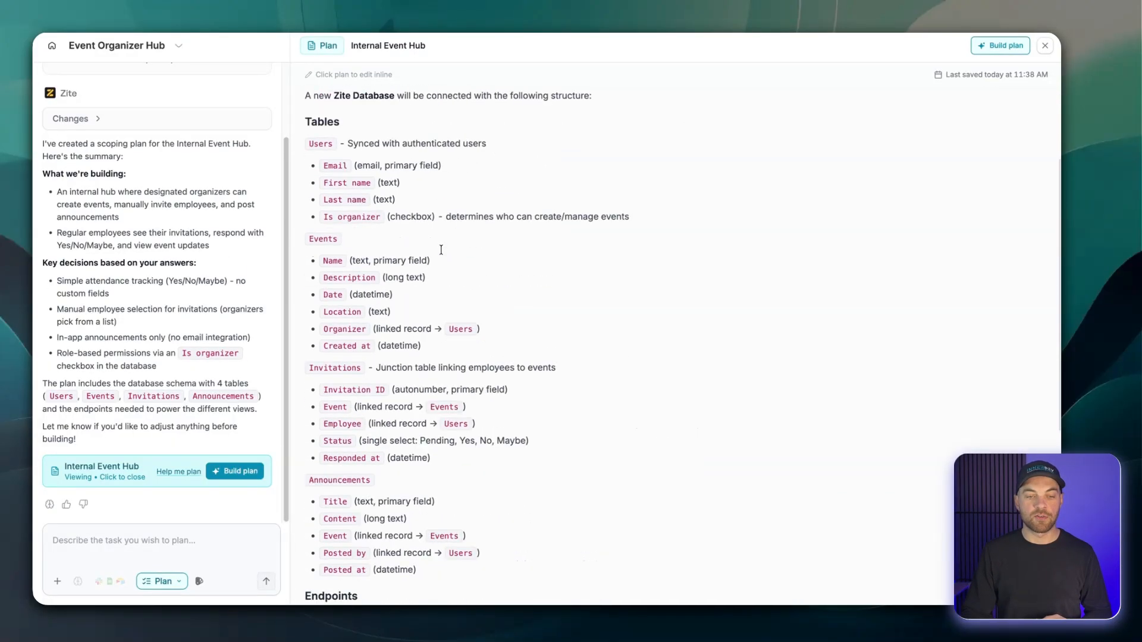
pyautogui.scroll(-8, 433, 232)
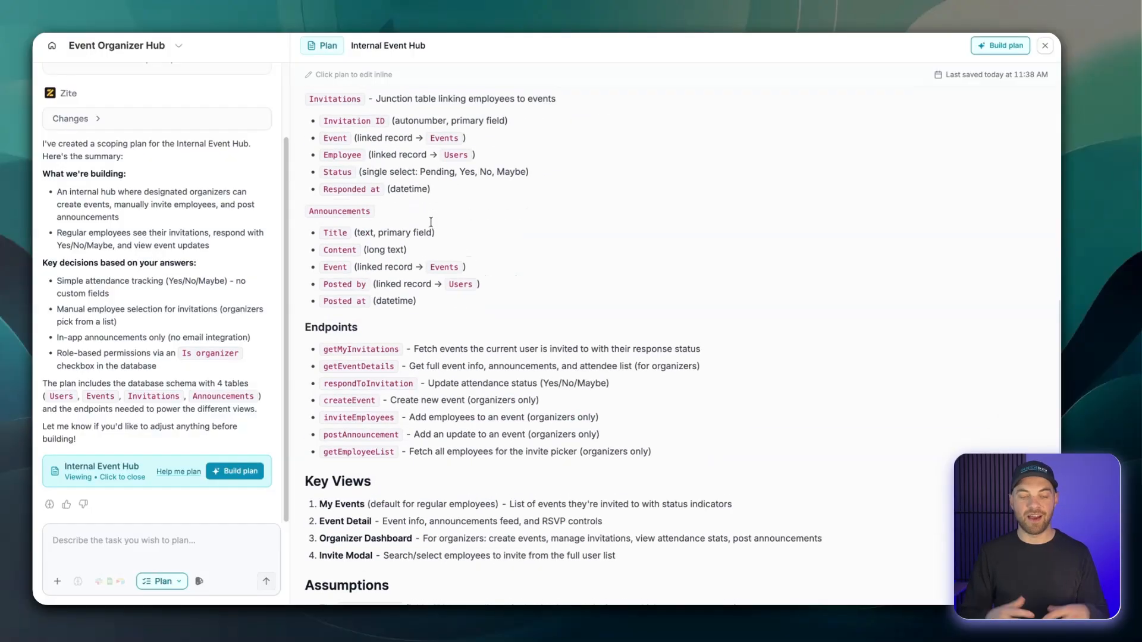
pyautogui.scroll(-1, 431, 226)
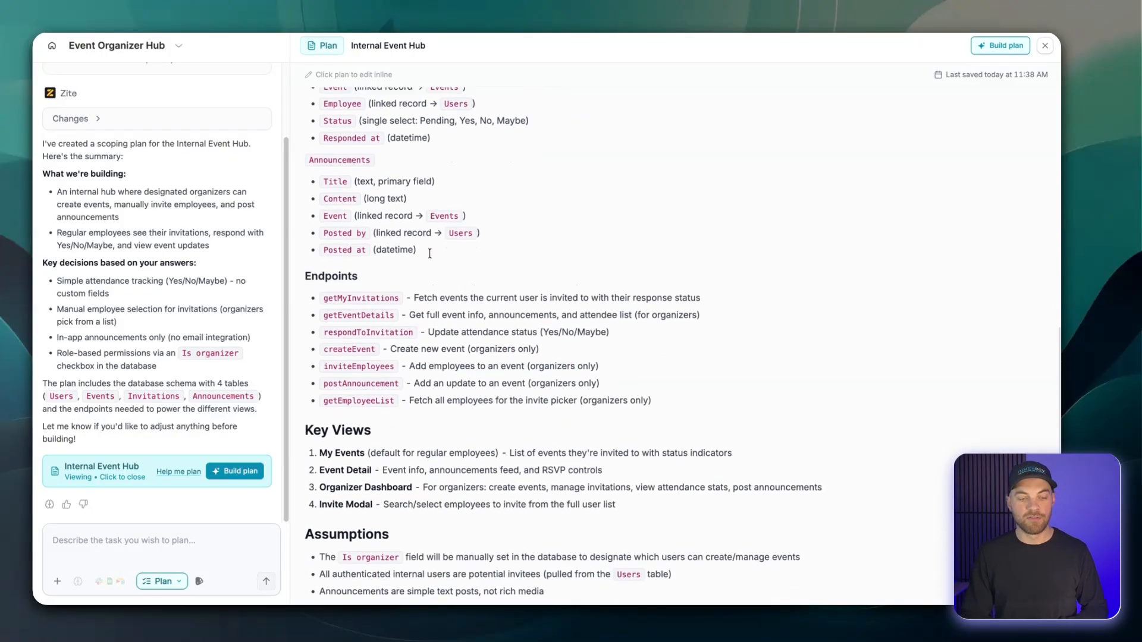
pyautogui.scroll(5, 428, 250)
pyautogui.scroll(-2, 426, 273)
pyautogui.scroll(6, 365, 262)
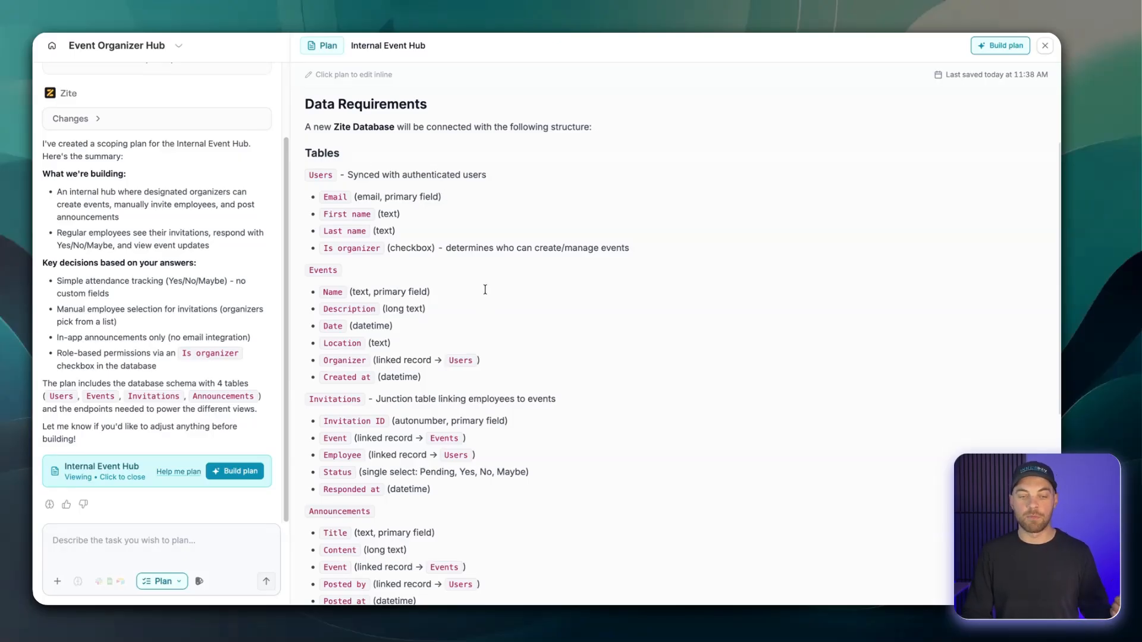
pyautogui.scroll(-3, 484, 290)
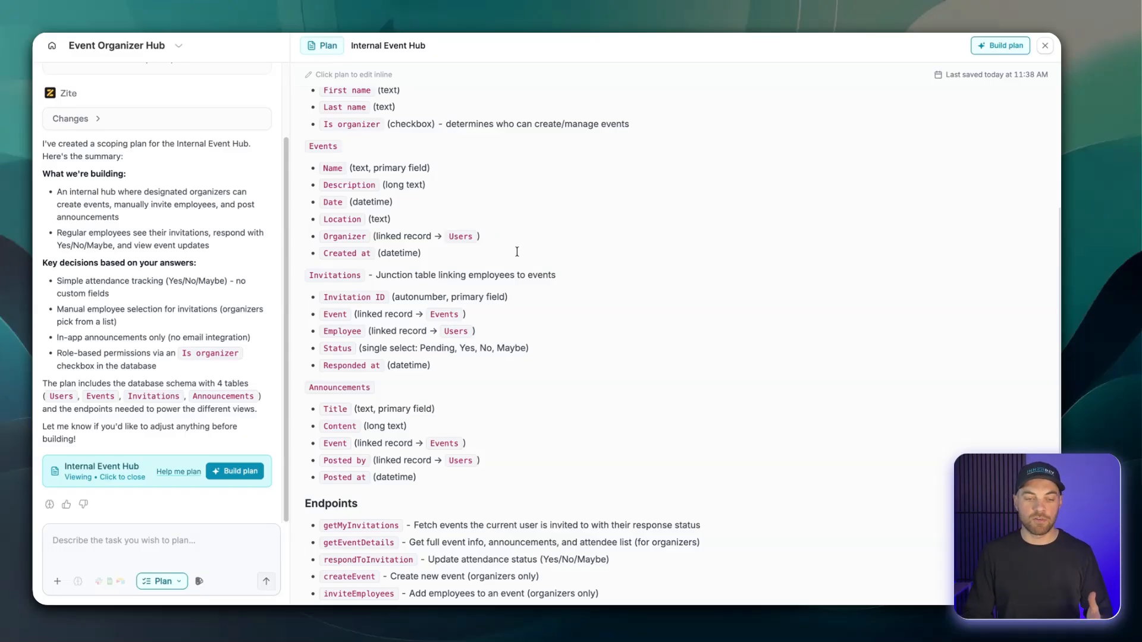
pyautogui.scroll(-2, 516, 251)
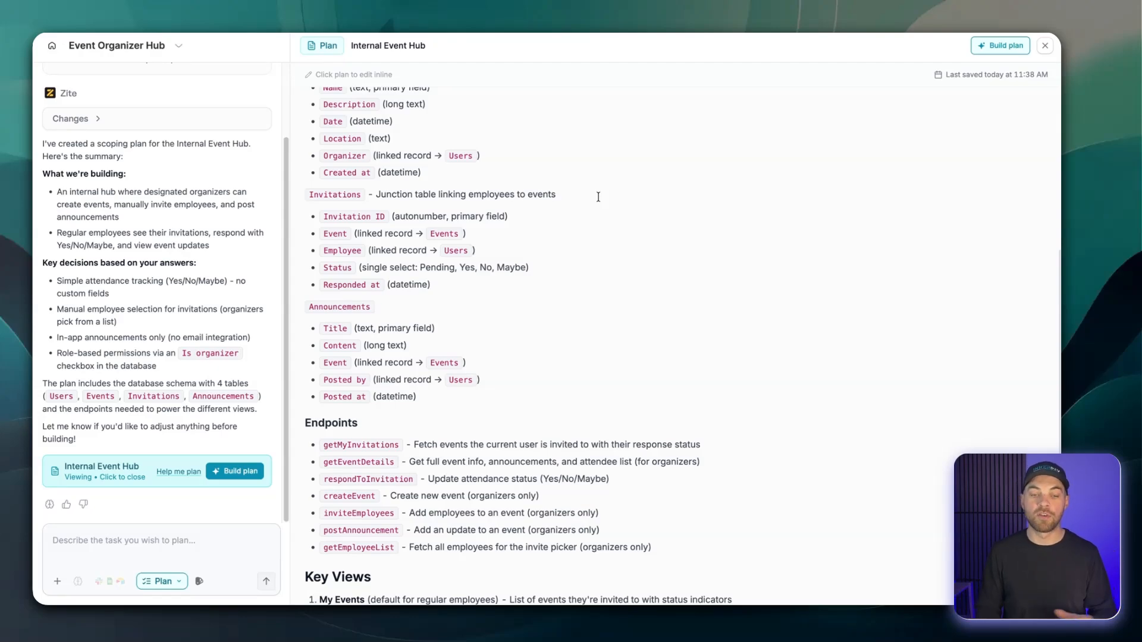
pyautogui.scroll(-3, 514, 299)
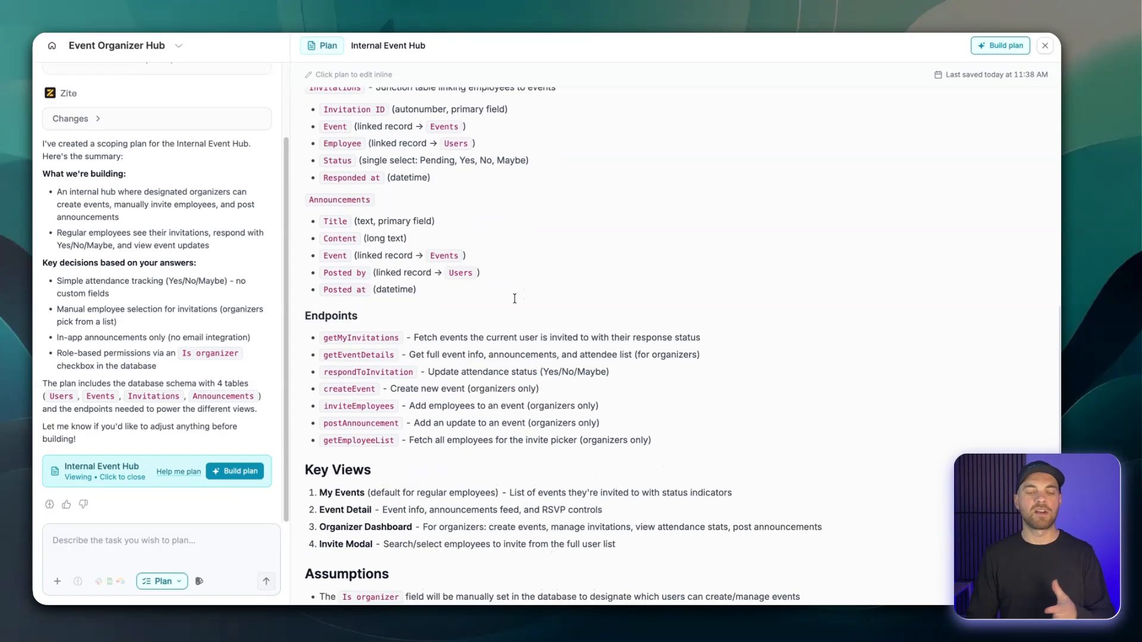
pyautogui.scroll(-1, 472, 275)
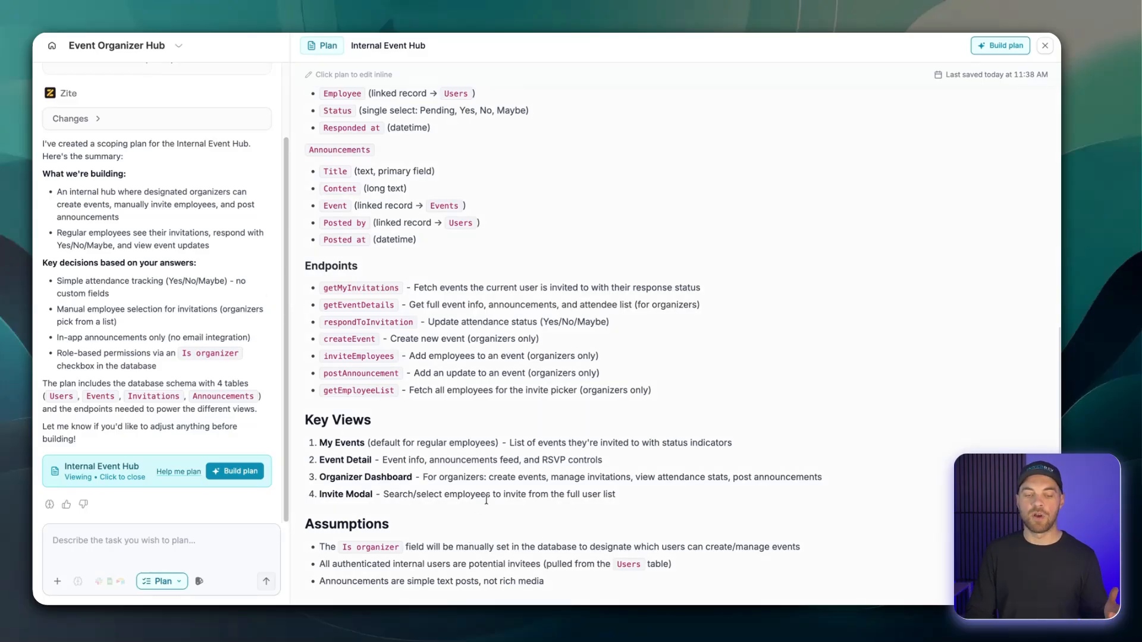
pyautogui.scroll(-1, 452, 493)
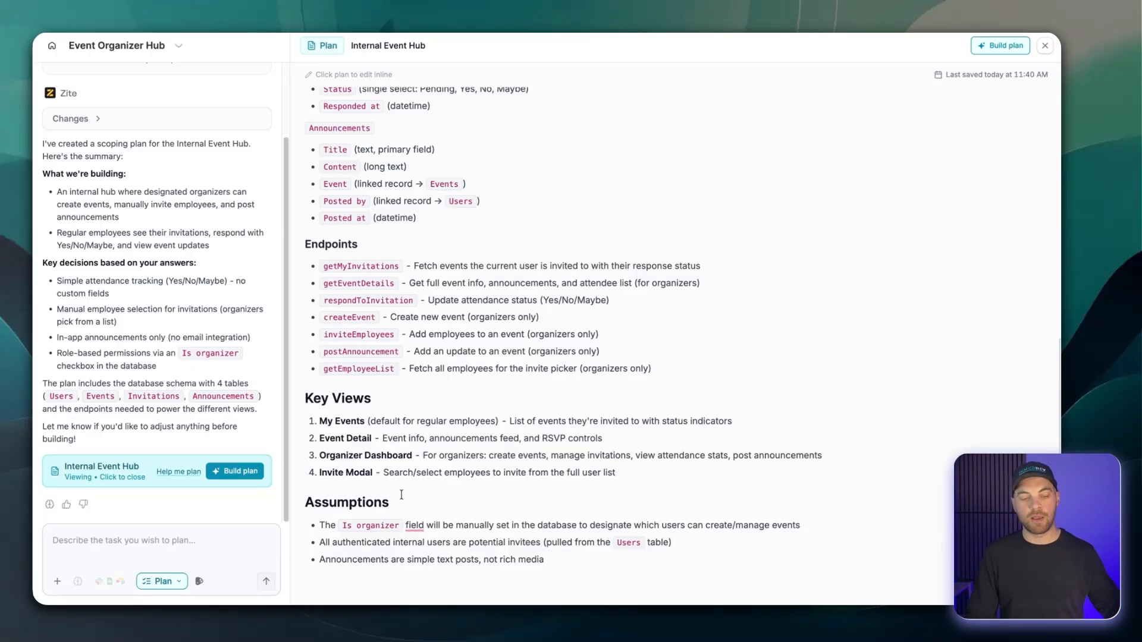
# Build the Internal Event Hub plan and approve creating its proposed database.
pyautogui.click(234, 472)
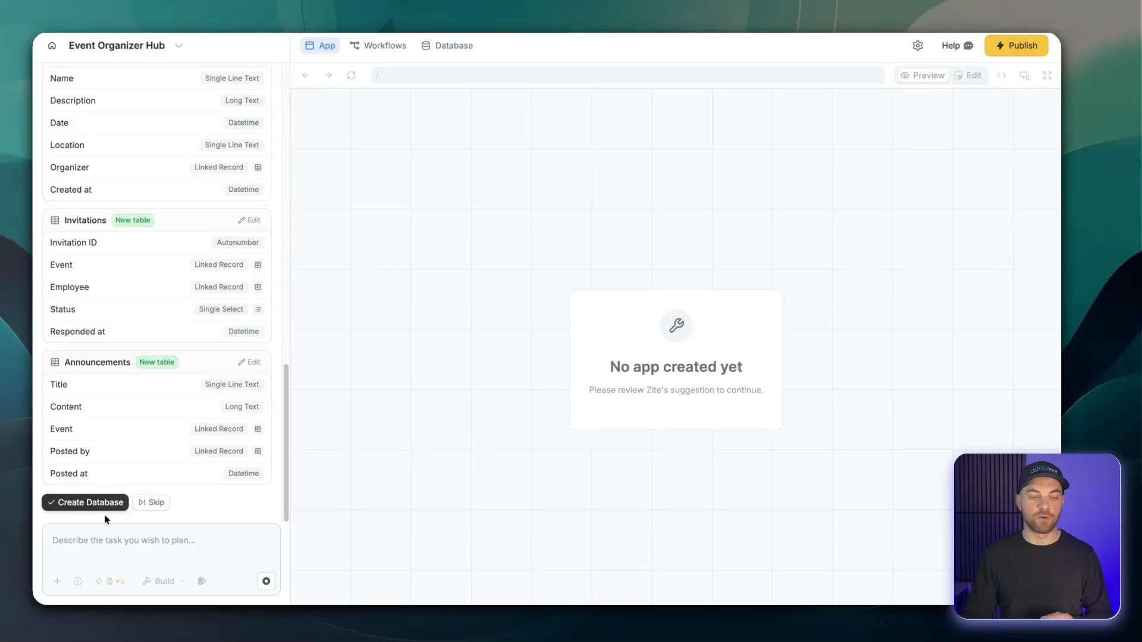
pyautogui.click(84, 511)
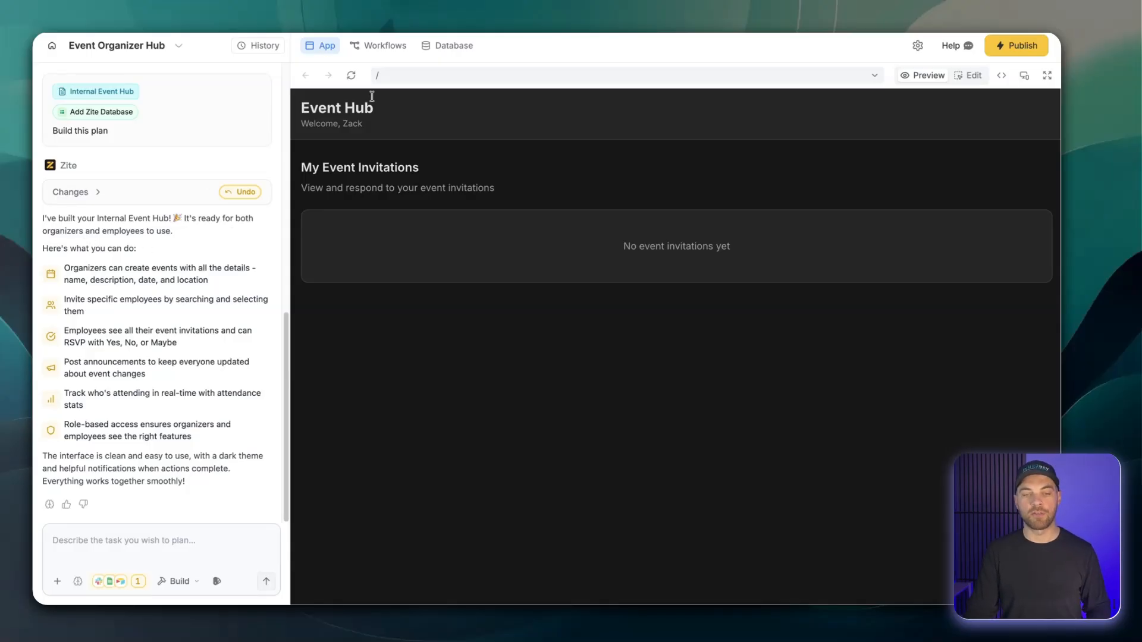
# Inspect the generated app's Users table and its list of workflows, and return to the app preview.
pyautogui.click(446, 48)
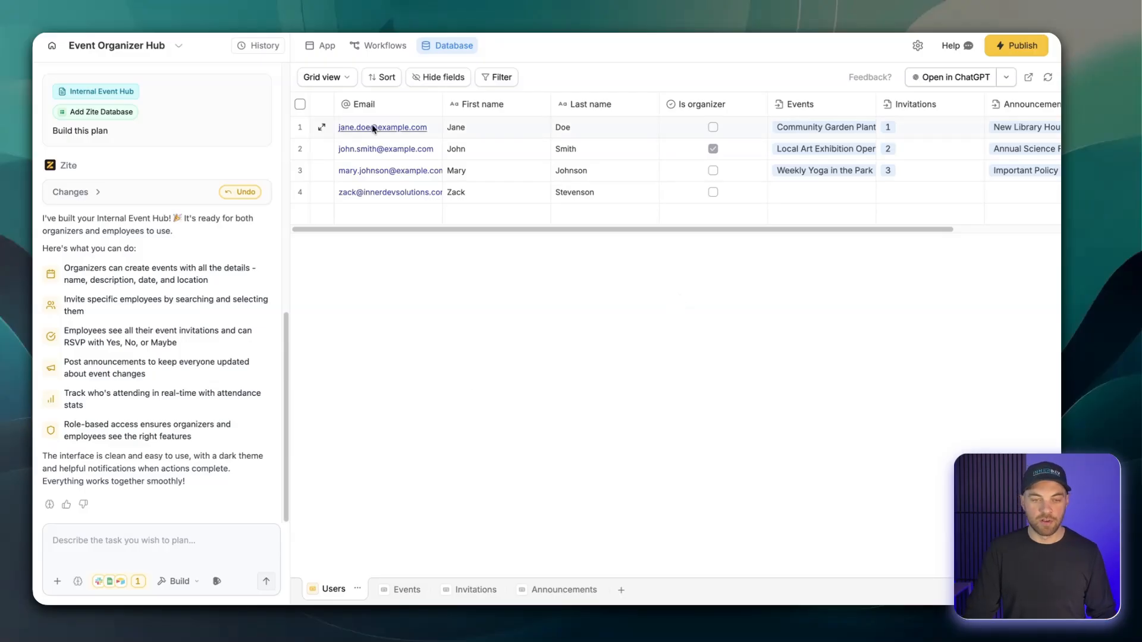
pyautogui.click(378, 46)
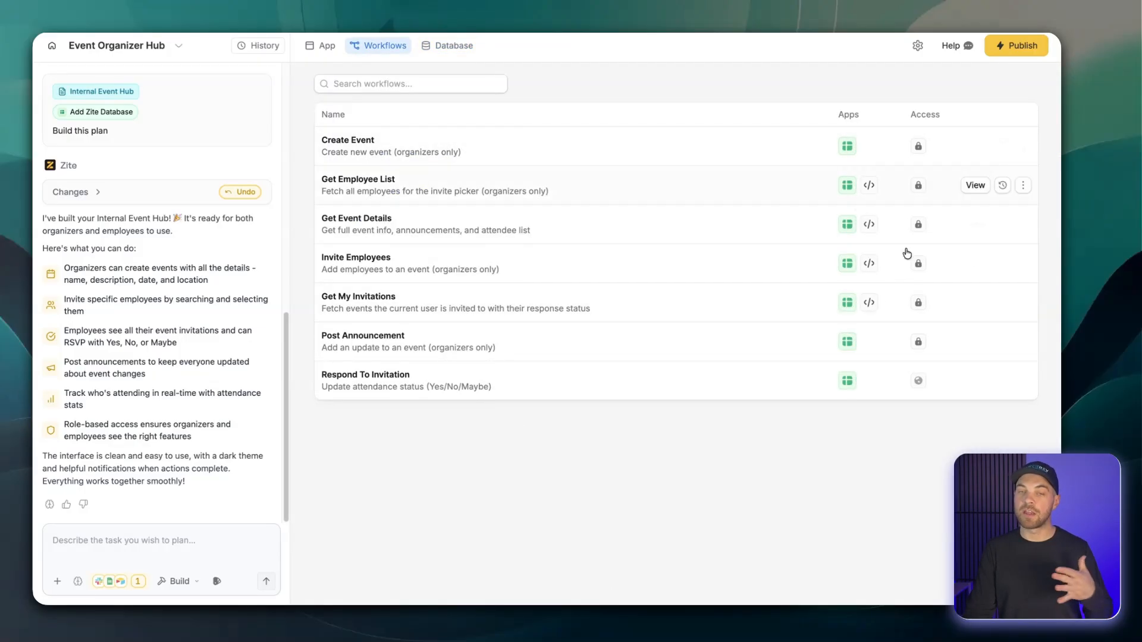
pyautogui.click(327, 47)
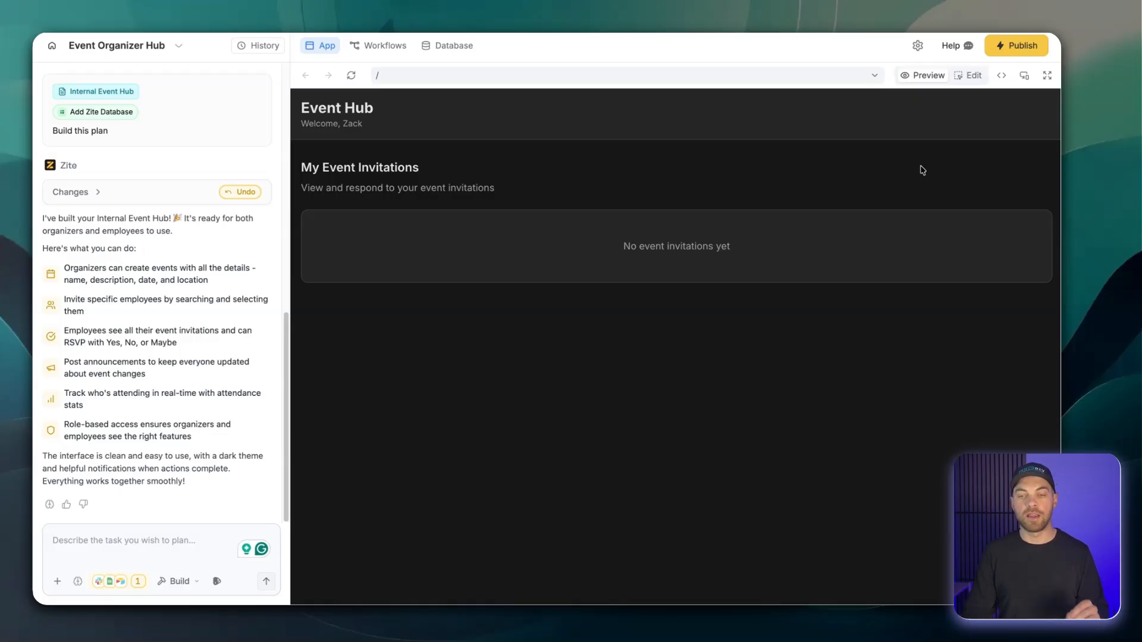
pyautogui.click(916, 46)
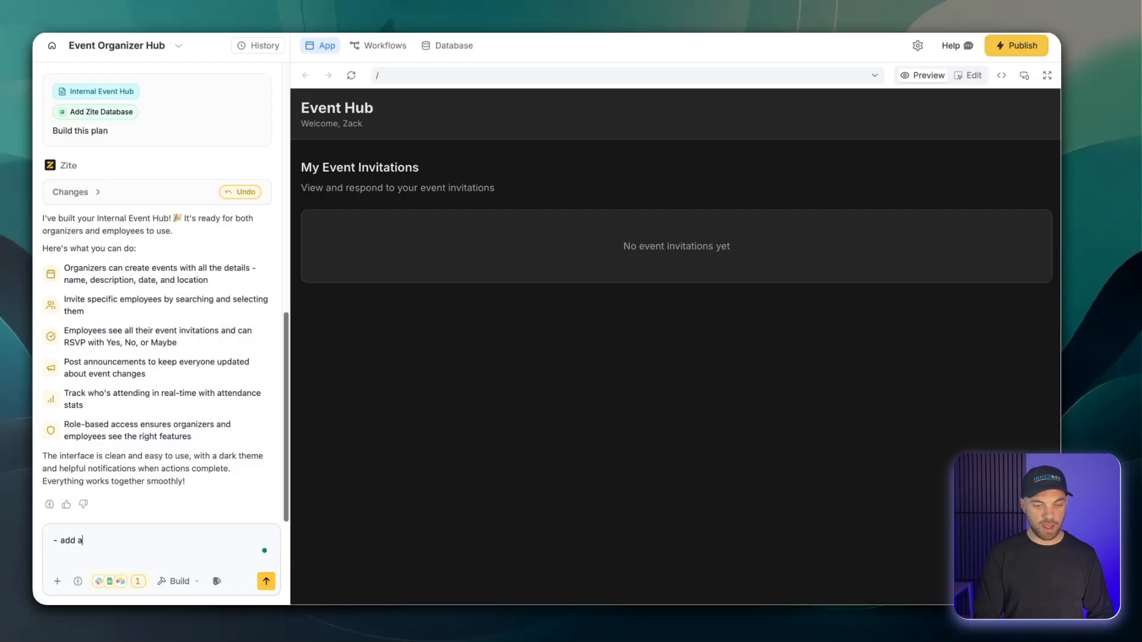
# Send the AI builder the request "add a login/auth process".
pyautogui.write('/auth proce')
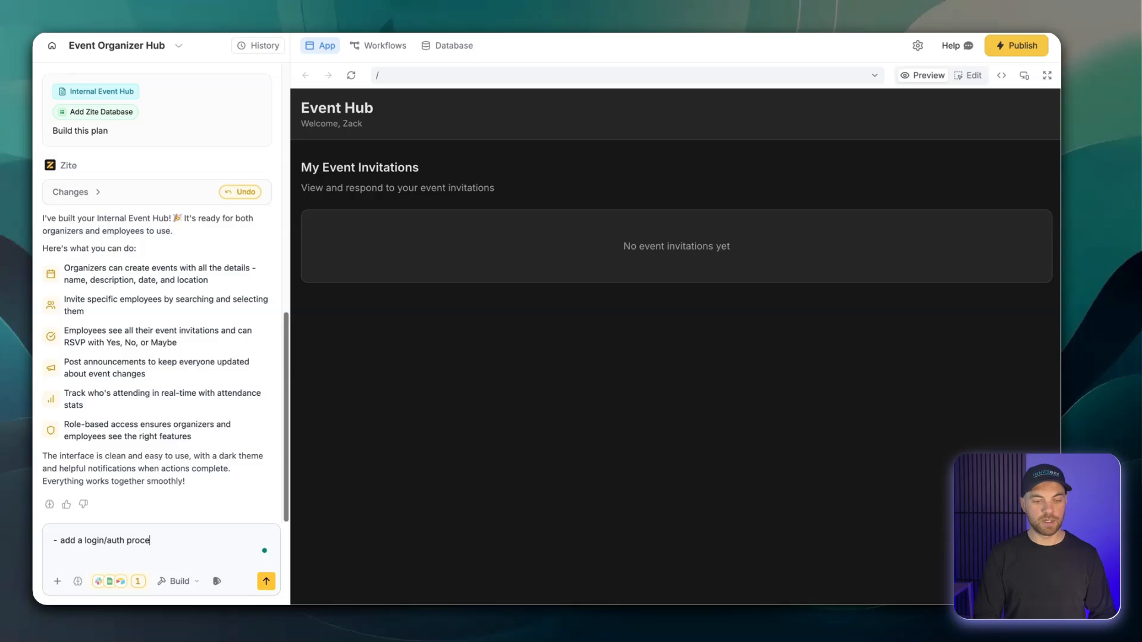
pyautogui.write('ss')
pyautogui.press('Return')
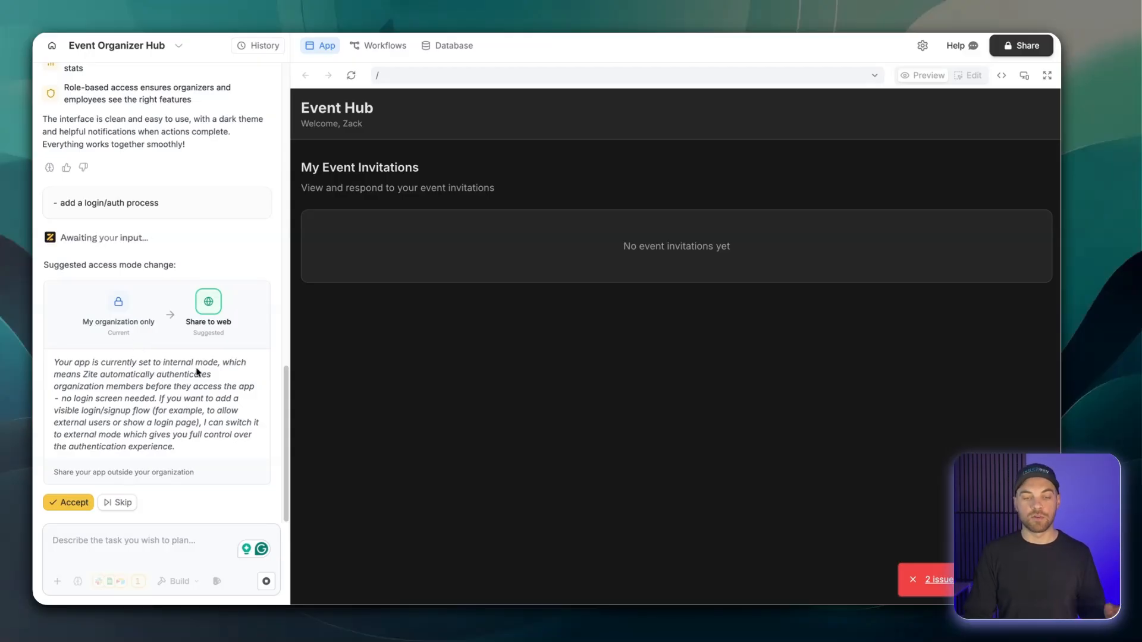
# View the Users table in the app's database and copy the app's share link.
pyautogui.click(451, 47)
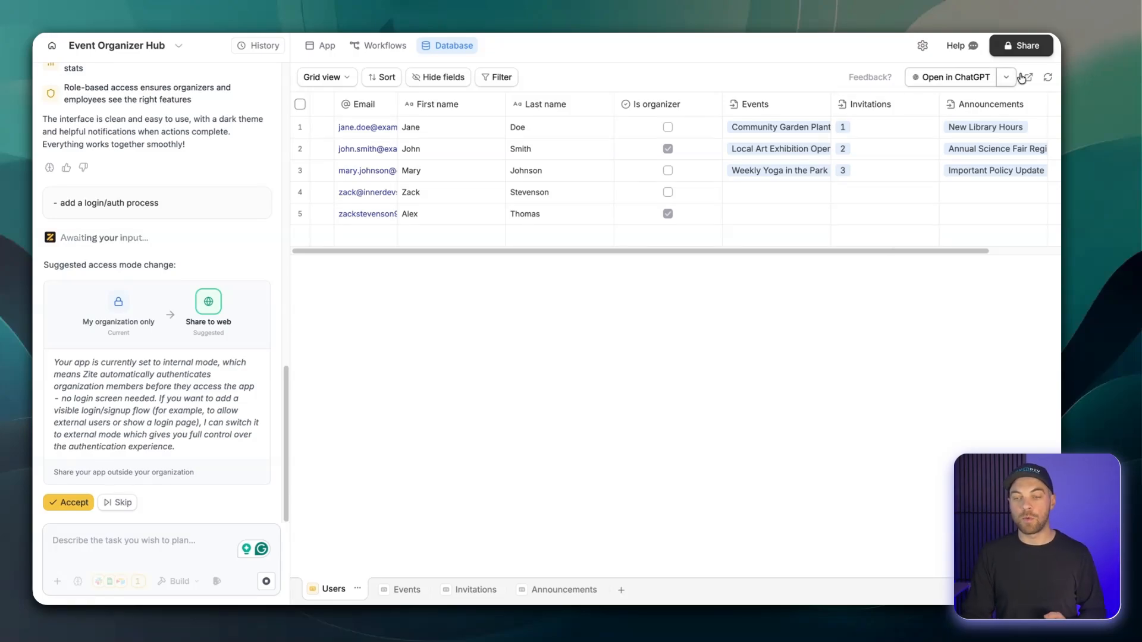
pyautogui.click(1038, 50)
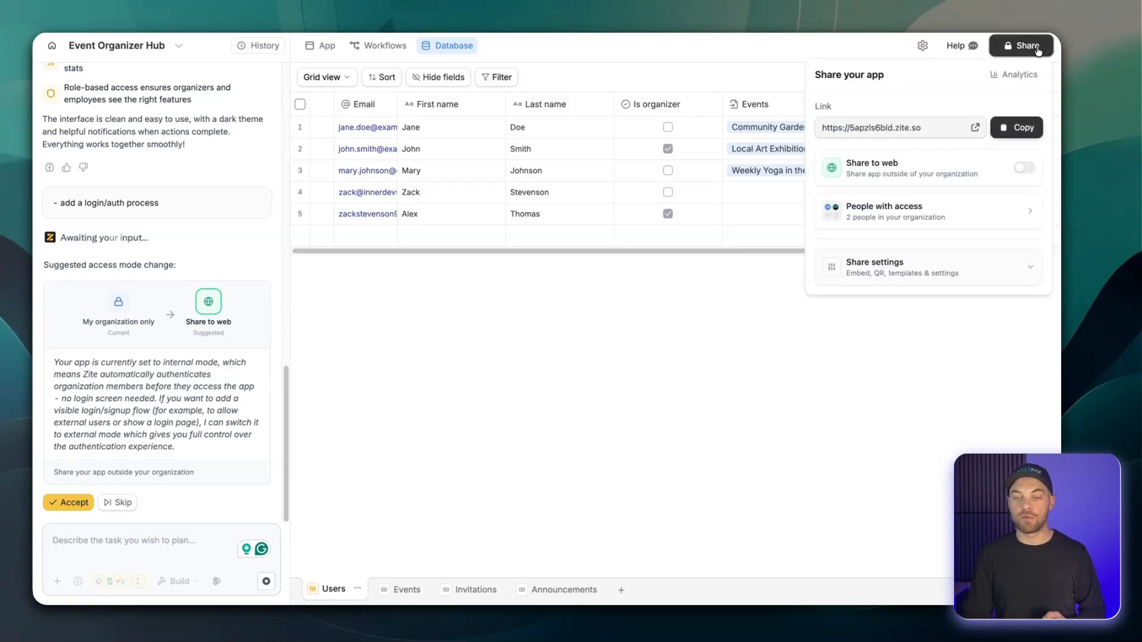
pyautogui.click(1008, 127)
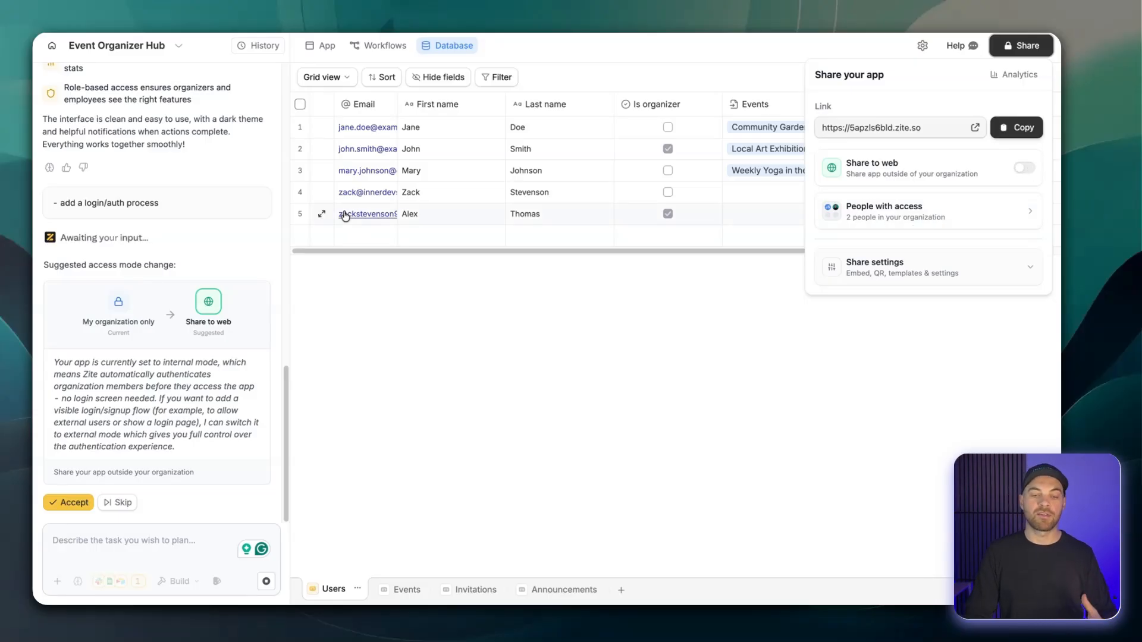
# Review who has access to the app and its access settings, including web sharing and user sync.
pyautogui.click(890, 218)
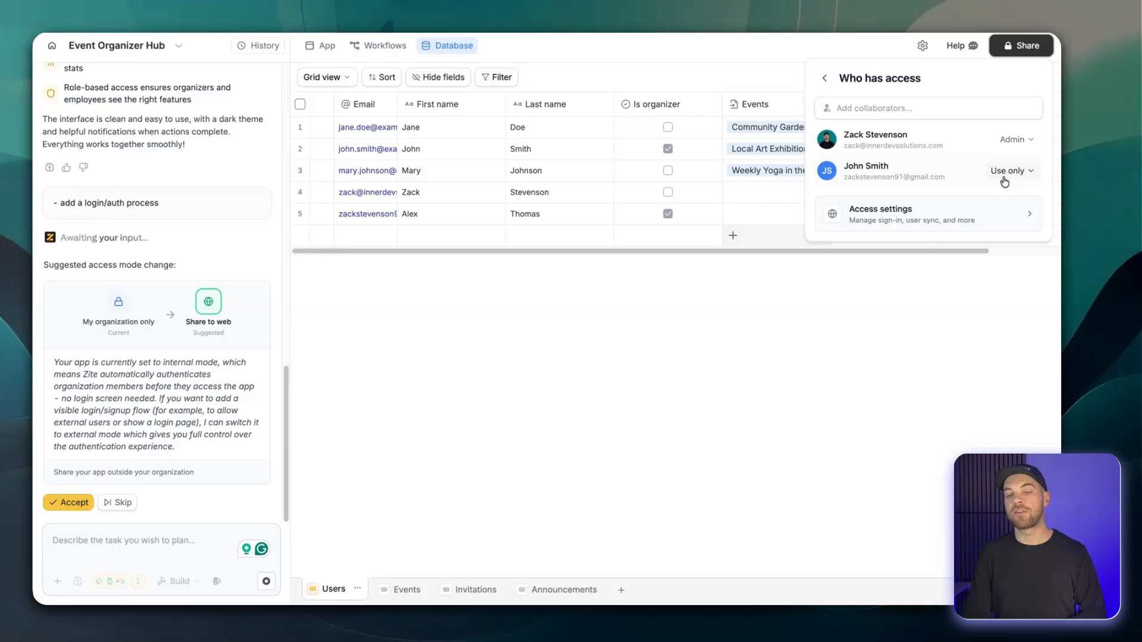
pyautogui.click(899, 215)
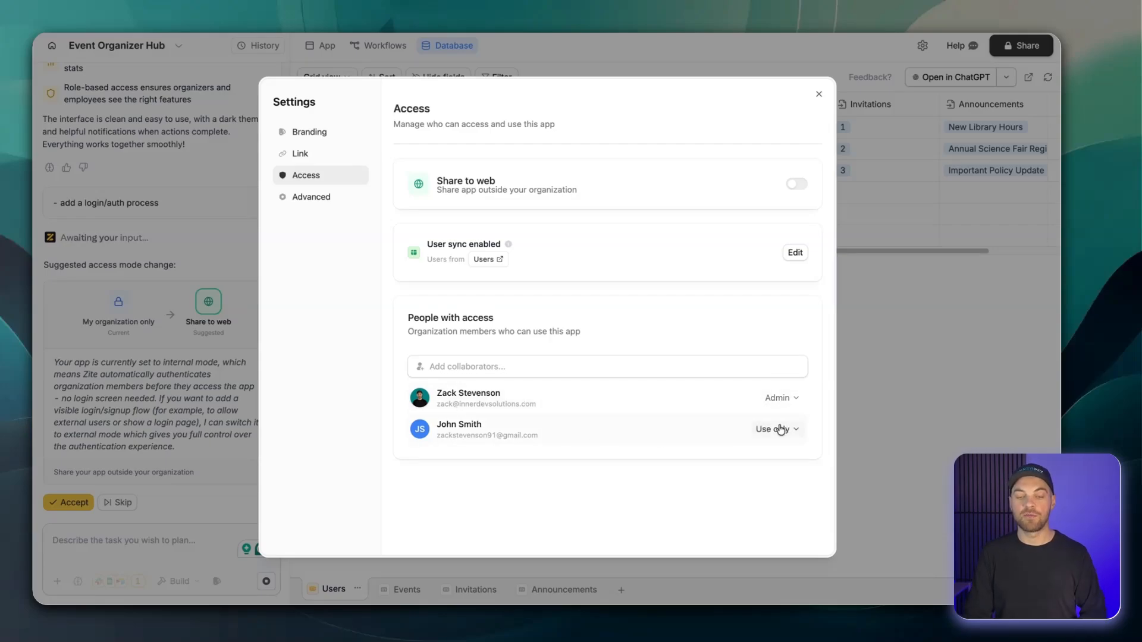
pyautogui.click(819, 96)
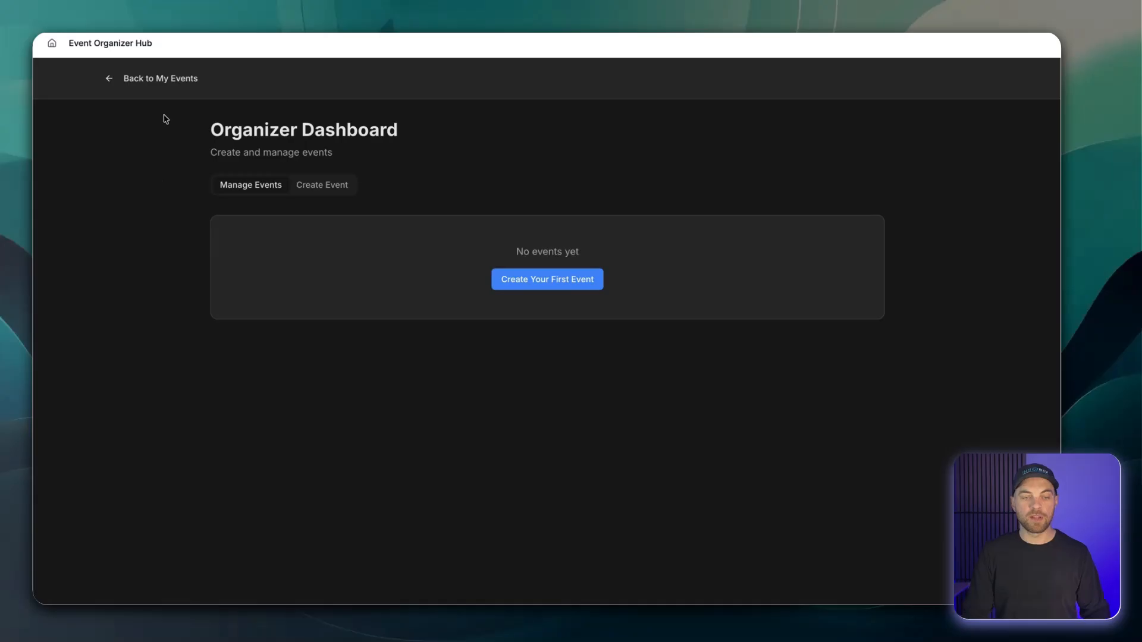
# In the published app's Organizer Dashboard, create the event "Christmas Party 2026" for 2026-12-12, 06:00 PM at "The best party place".
pyautogui.click(162, 78)
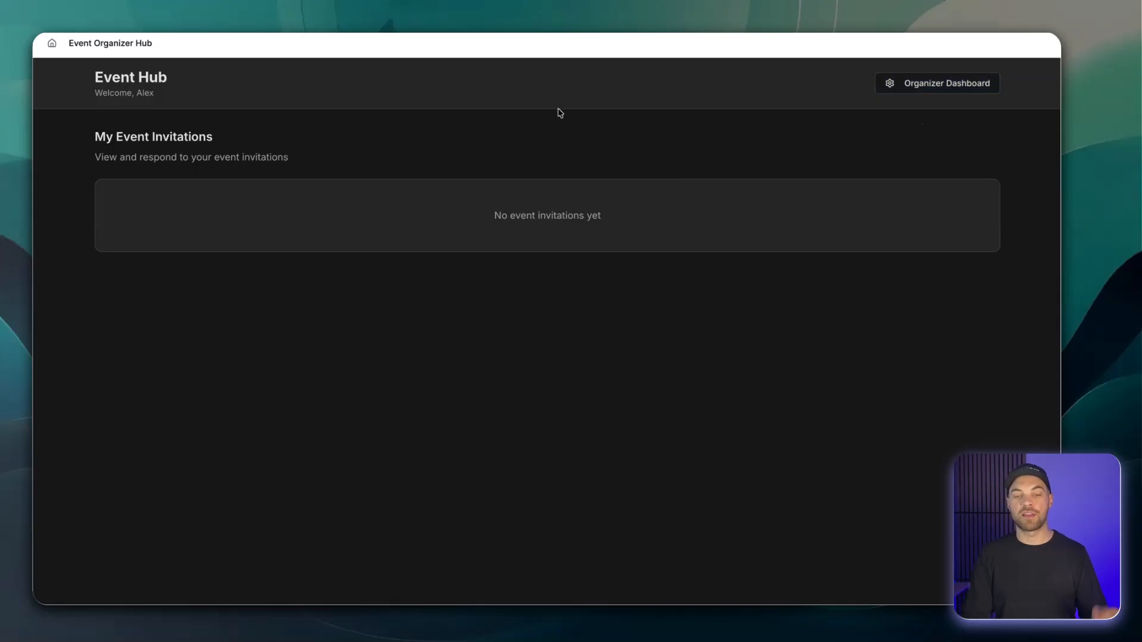
pyautogui.click(892, 86)
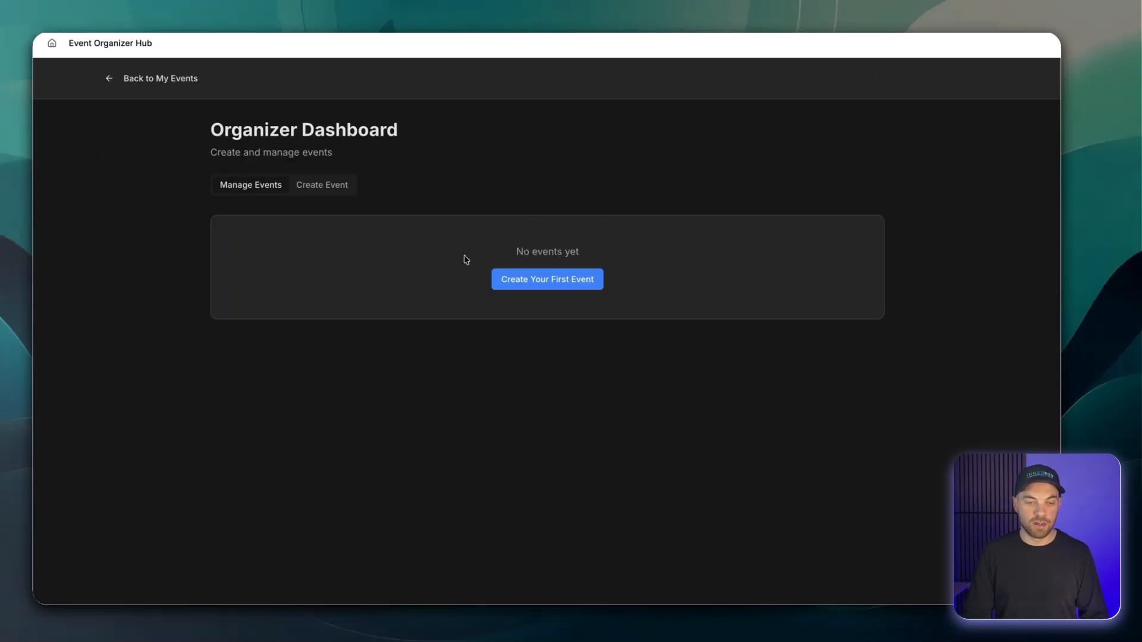
pyautogui.click(339, 191)
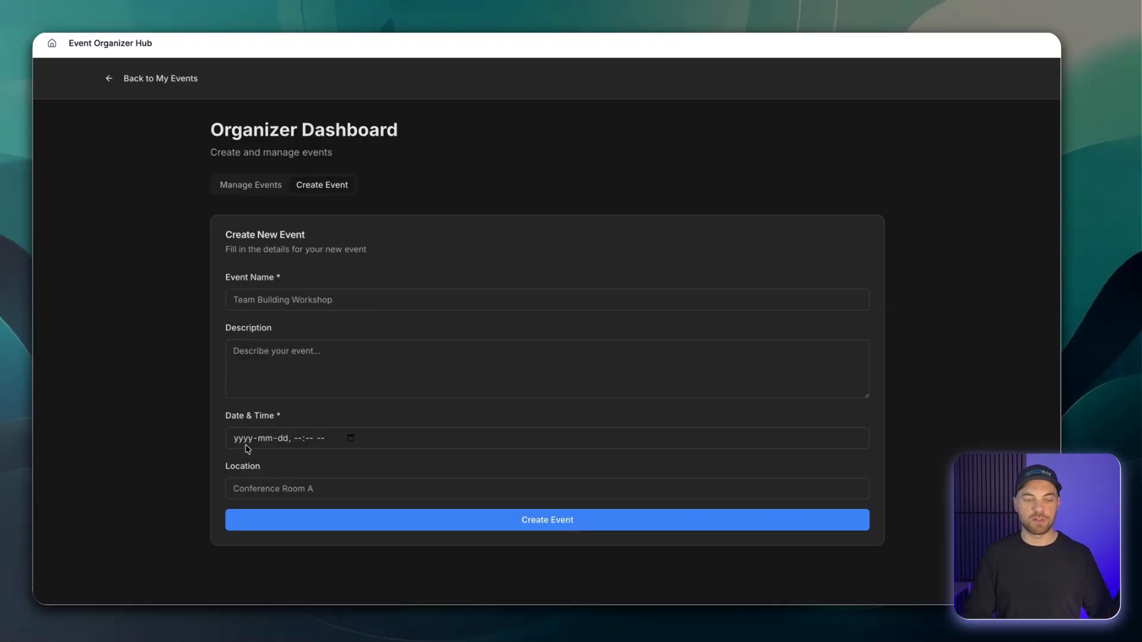
pyautogui.click(296, 297)
pyautogui.click(216, 288)
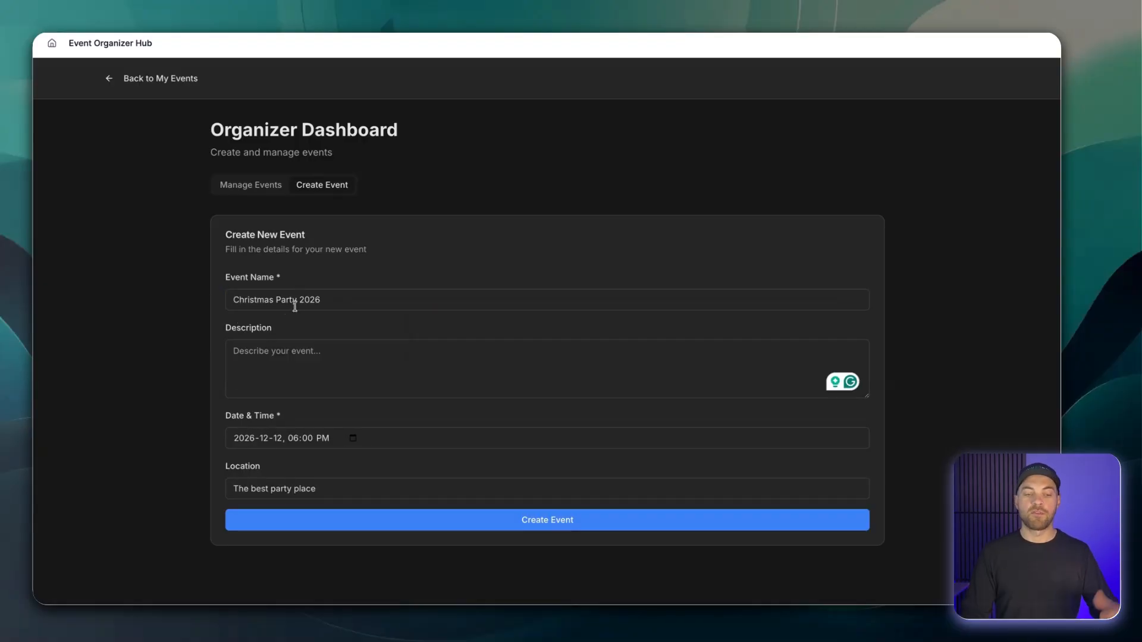
pyautogui.click(271, 377)
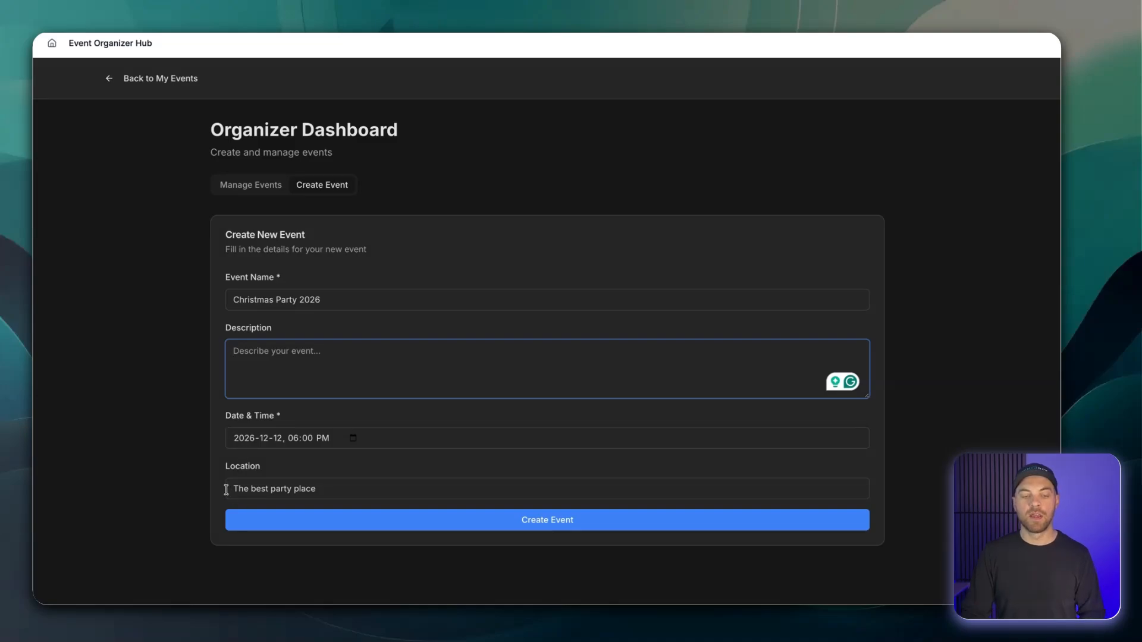
pyautogui.click(547, 522)
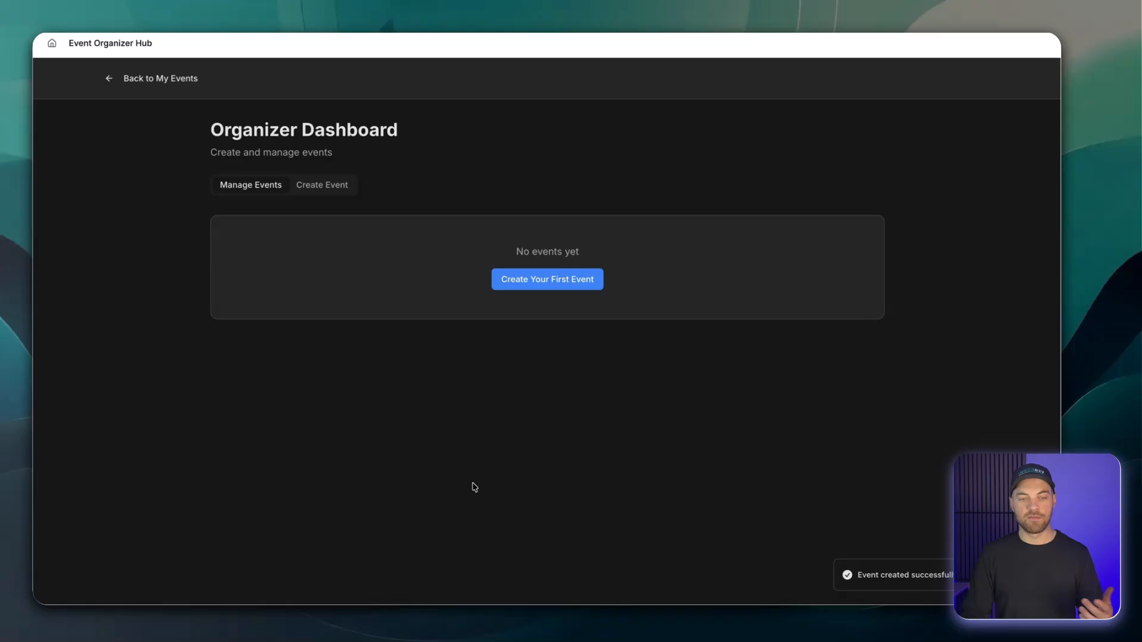
# Check the organizer's My Event Invitations list and the Organizer Dashboard for the new event.
pyautogui.click(157, 79)
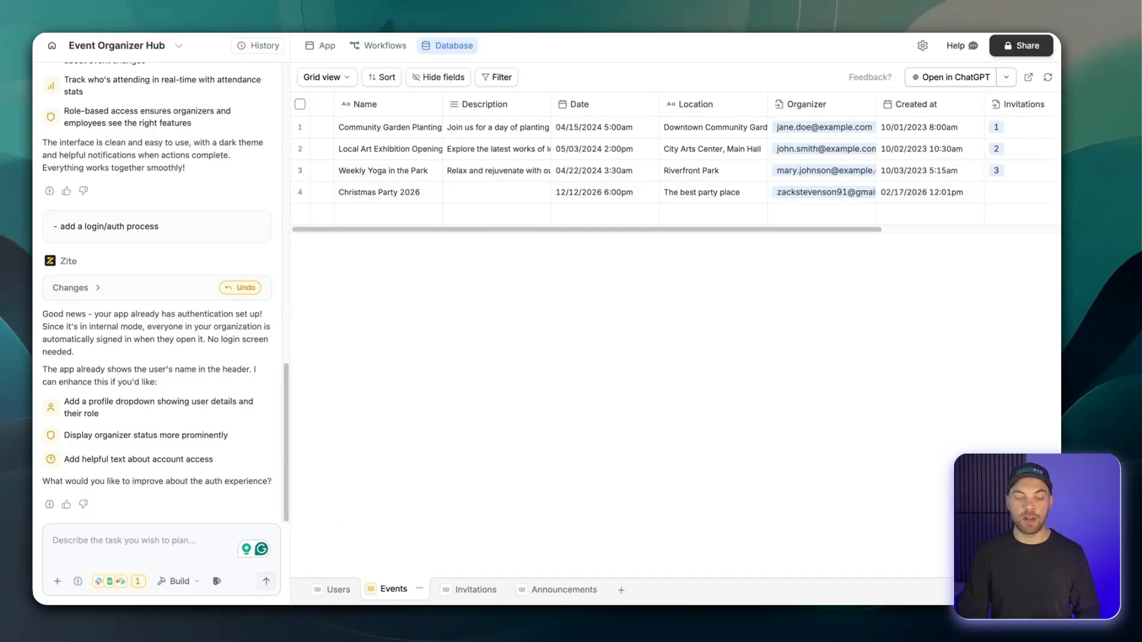
pyautogui.click(331, 590)
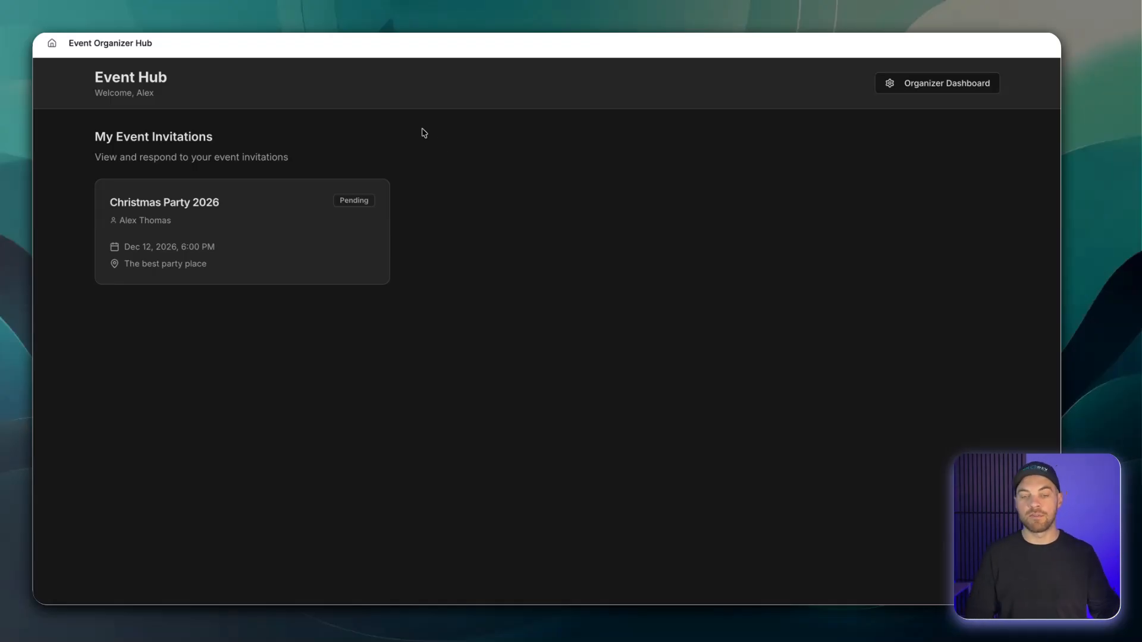
pyautogui.click(909, 90)
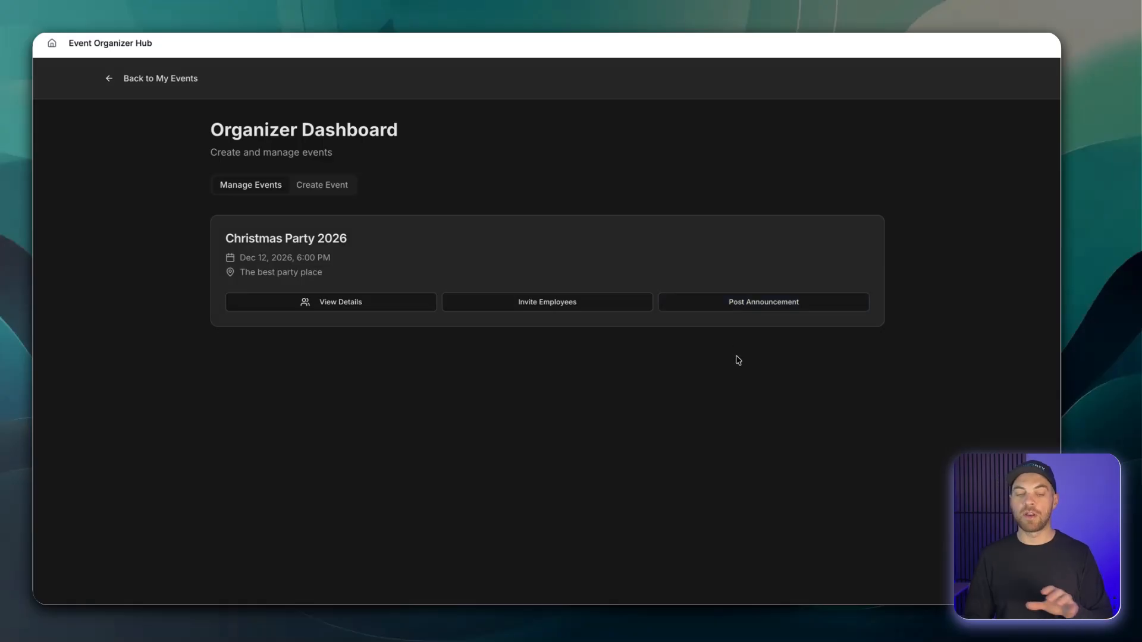
# Respond Yes to the Christmas Party 2026 invitation from My Event Invitations.
pyautogui.click(136, 79)
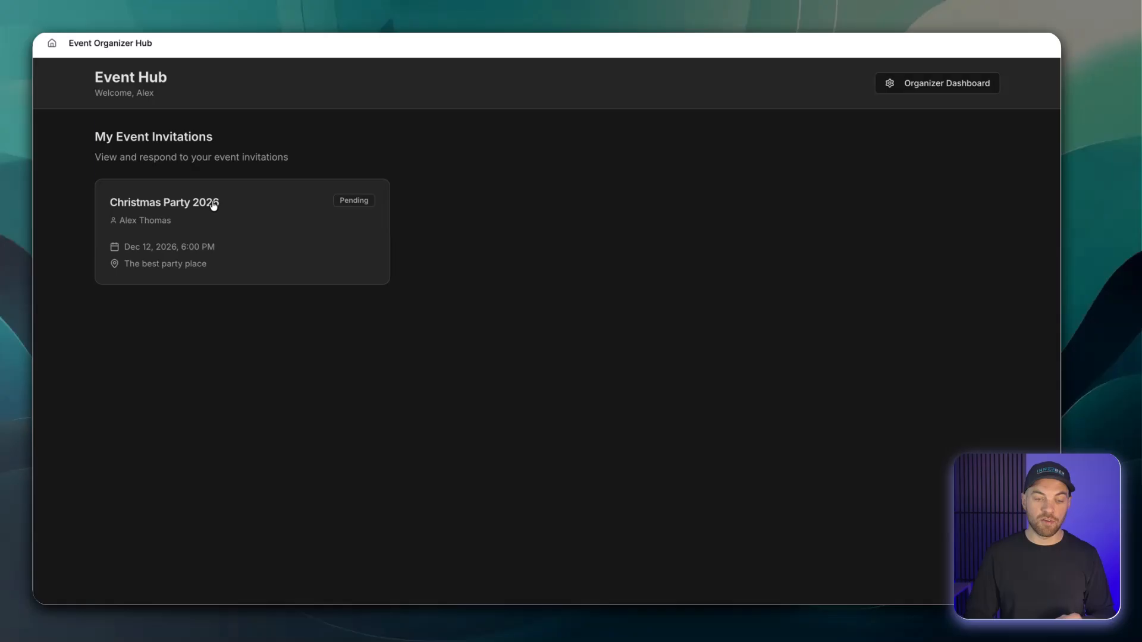
pyautogui.click(214, 204)
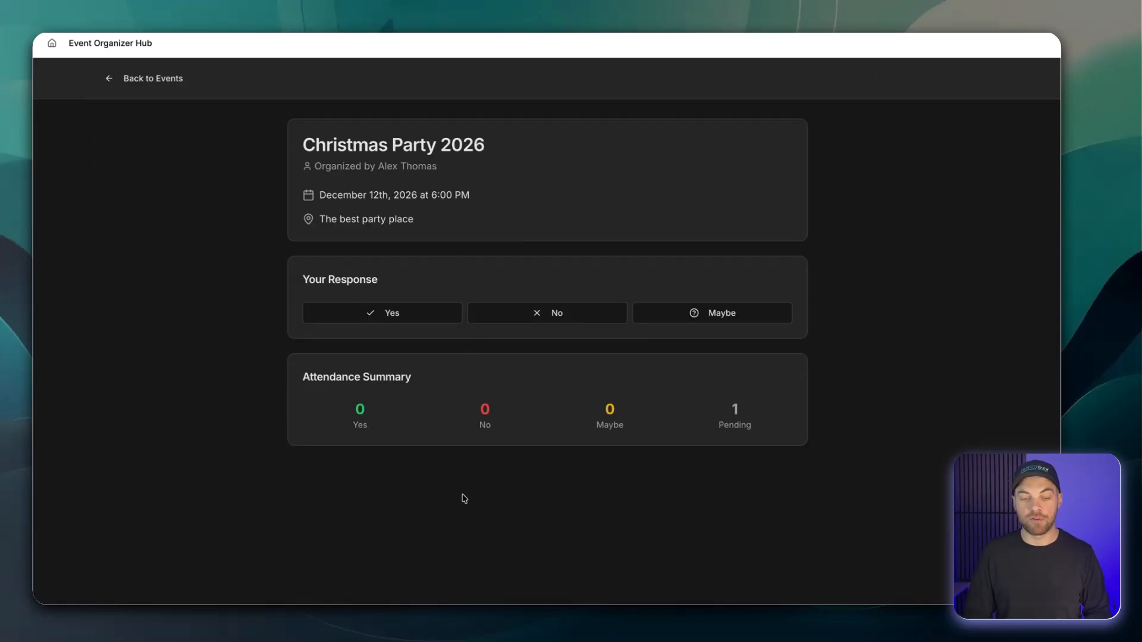
pyautogui.click(395, 308)
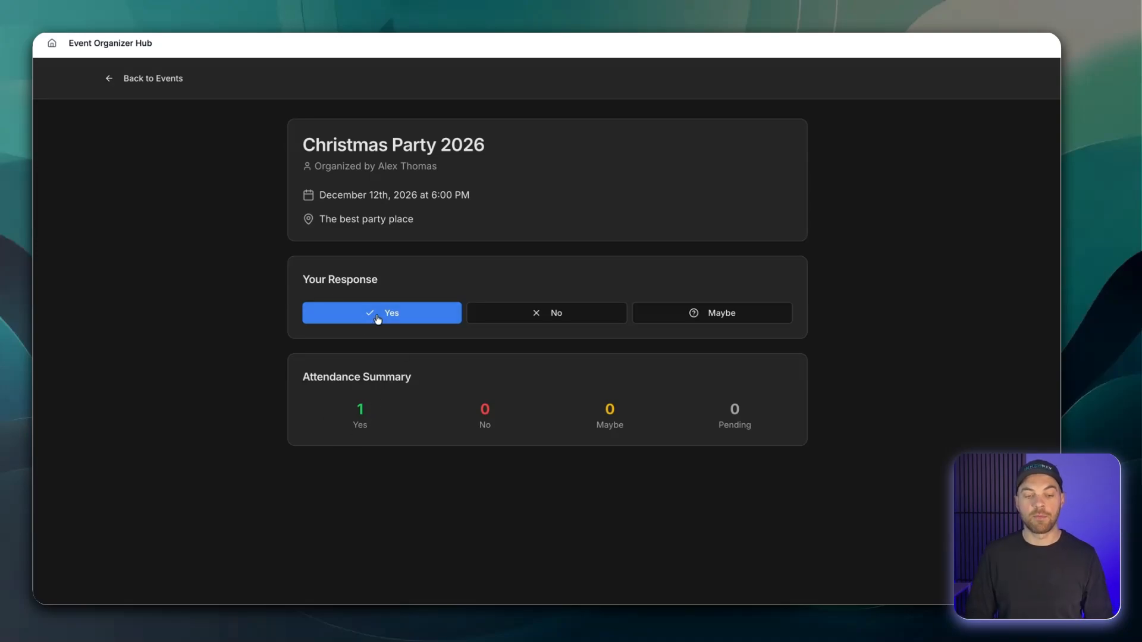
# From the Organizer Dashboard, send Christmas Party 2026 invitations to the second, third and fourth listed employees.
pyautogui.click(150, 79)
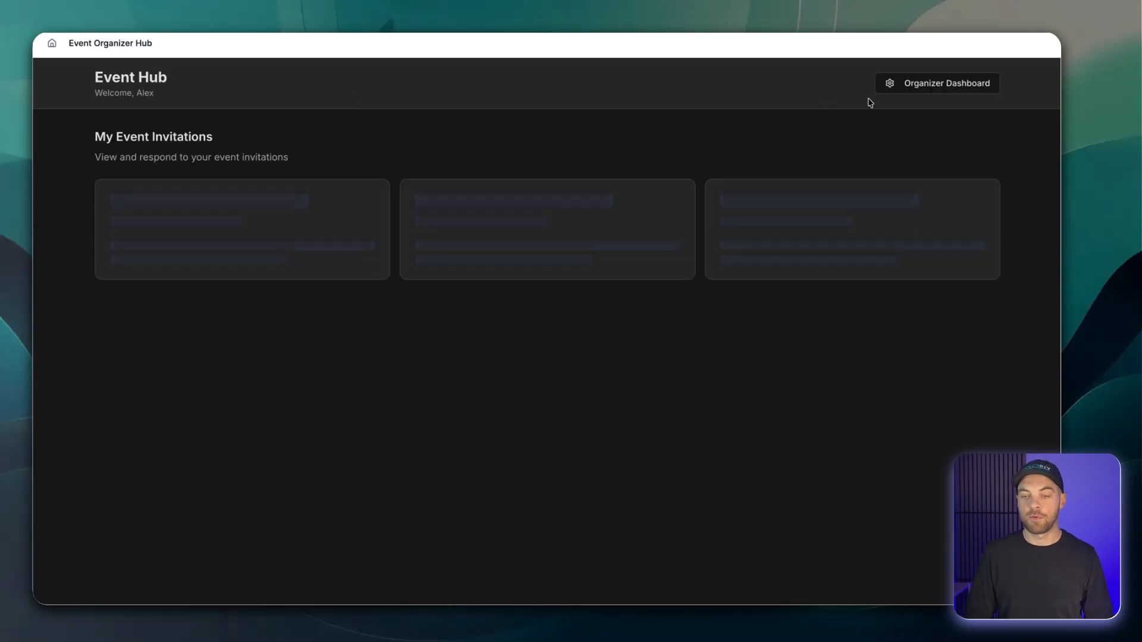
pyautogui.click(926, 89)
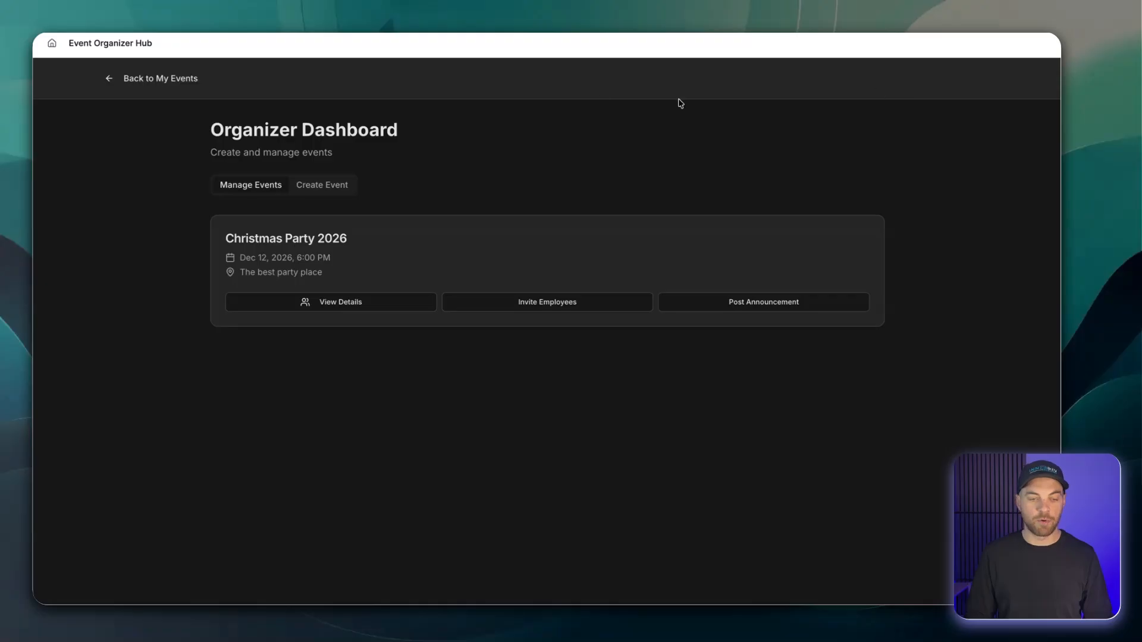
pyautogui.click(558, 305)
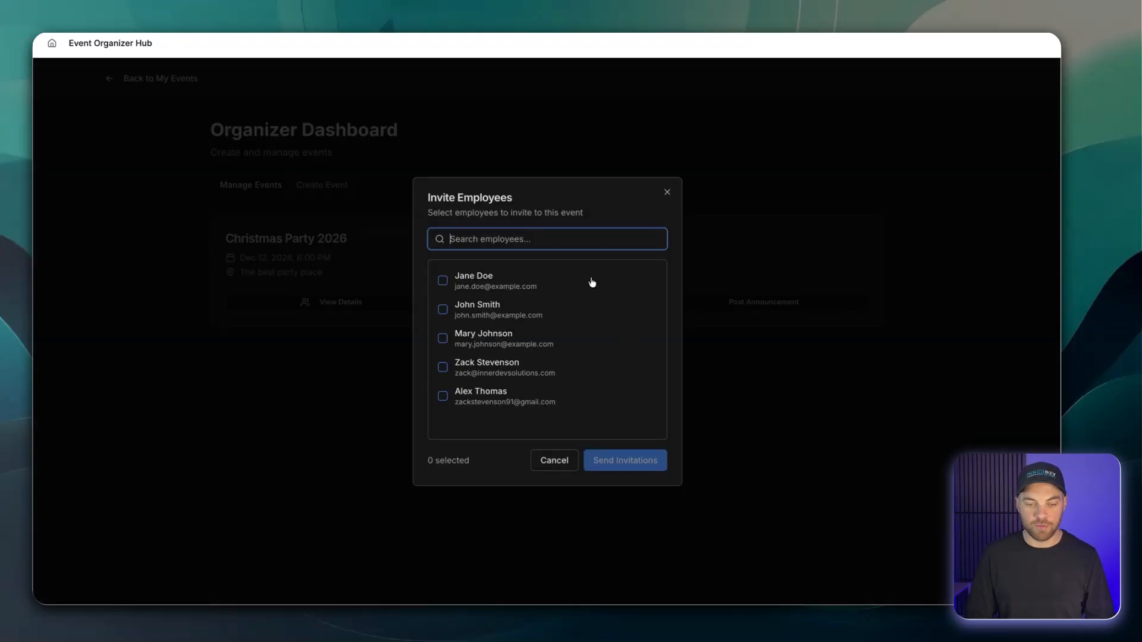
pyautogui.click(443, 310)
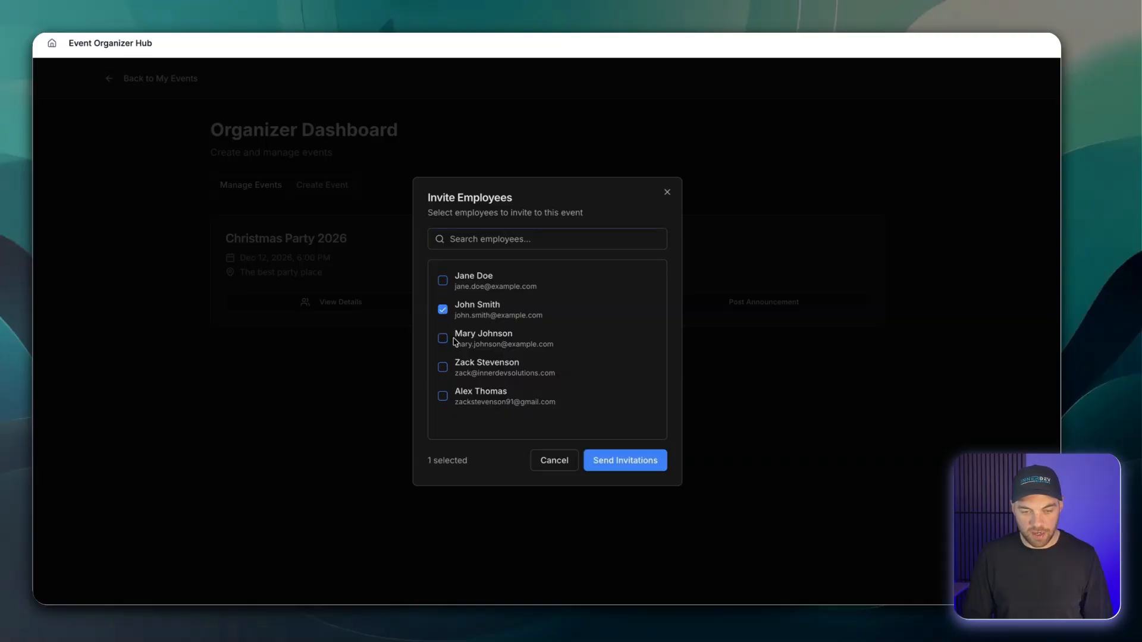
pyautogui.click(443, 342)
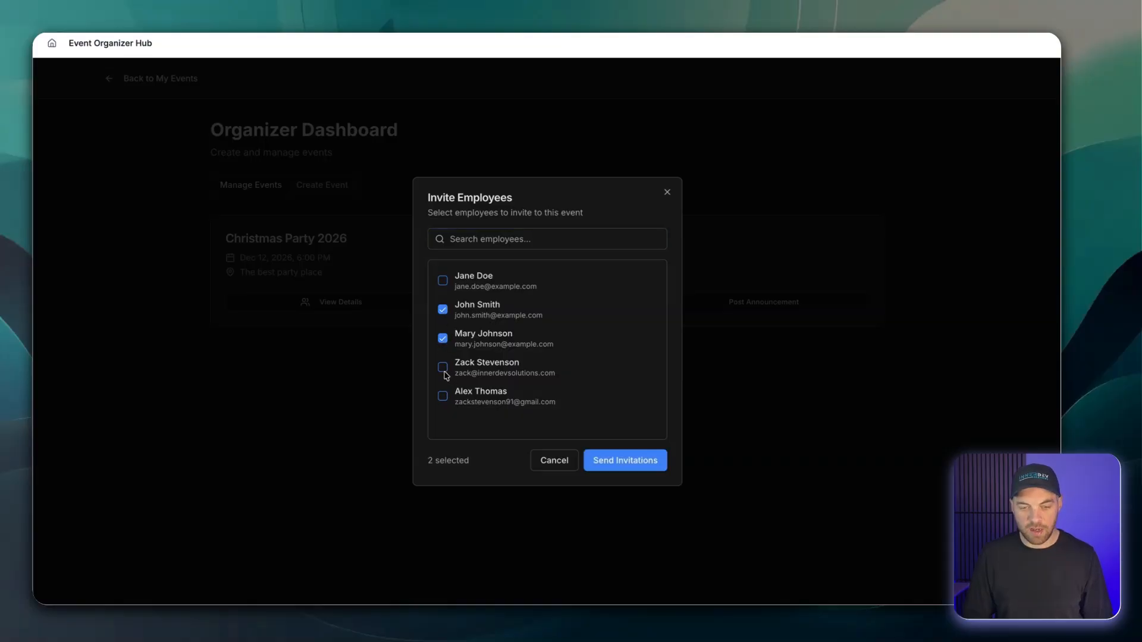
pyautogui.click(443, 368)
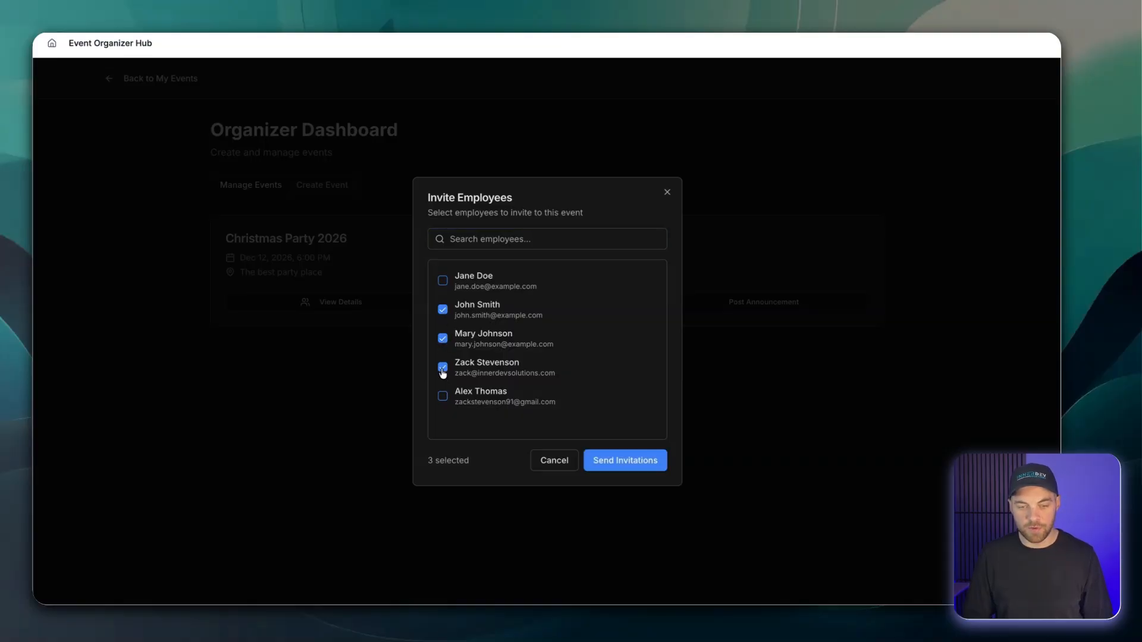
pyautogui.click(626, 461)
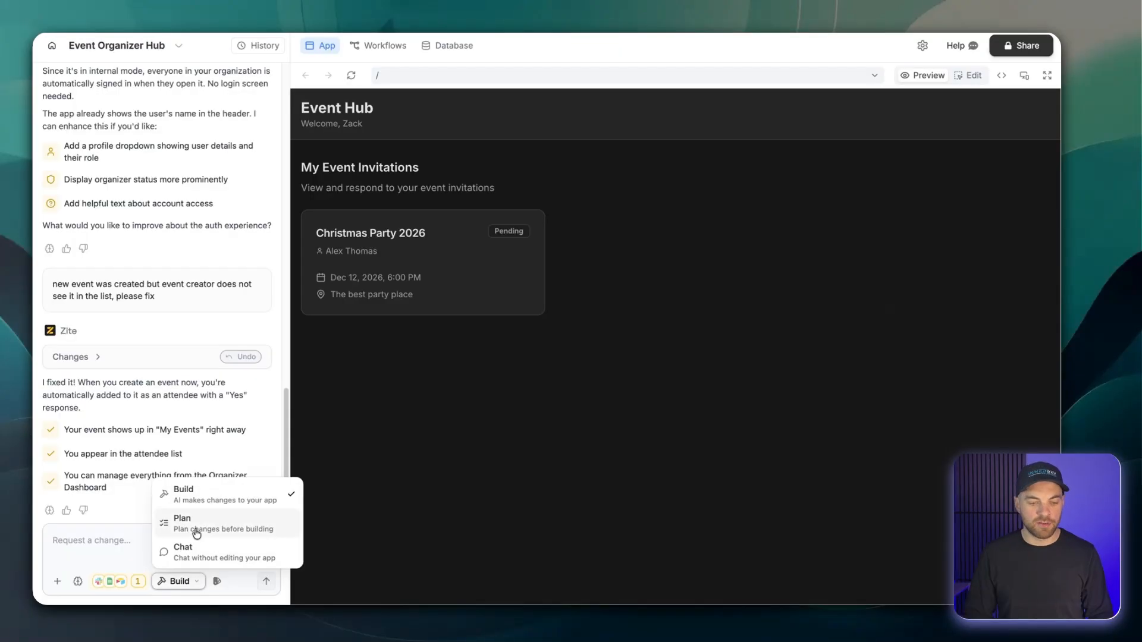
# Send the AI builder "Create a plan to implement functionality for the event creator to view who has been invited and their status.".
pyautogui.click(193, 525)
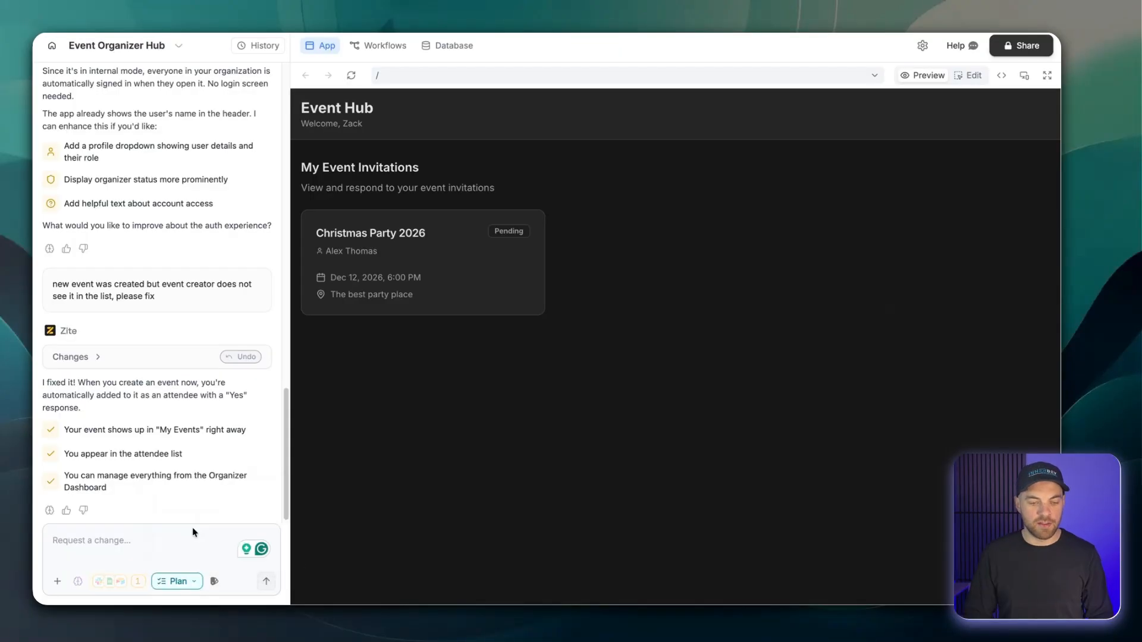
pyautogui.write('Create a')
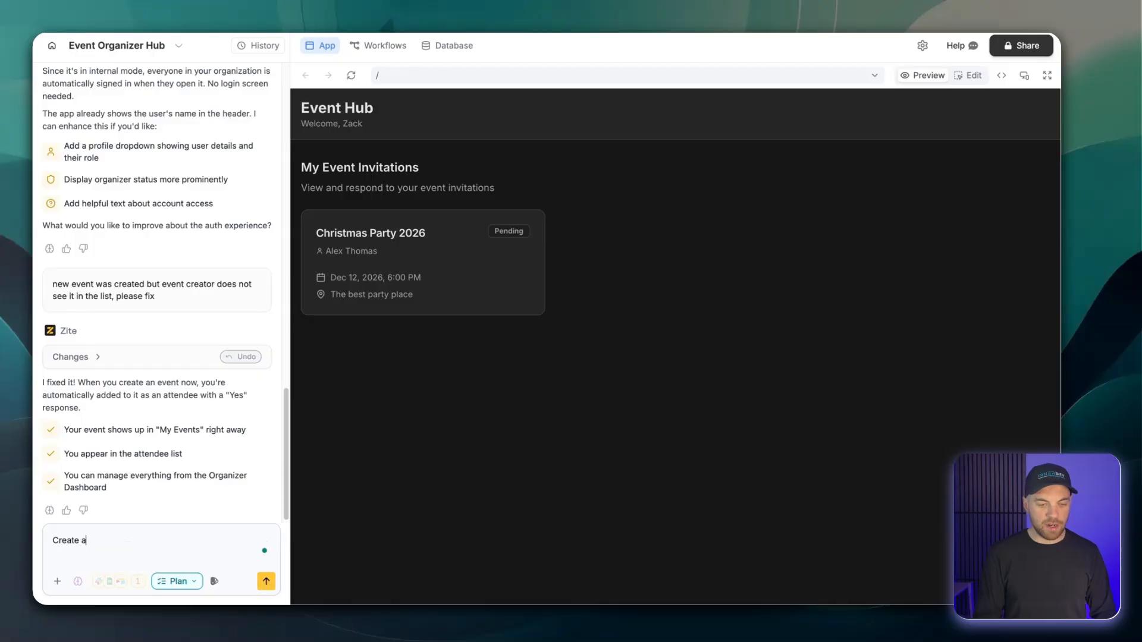
pyautogui.write('i')
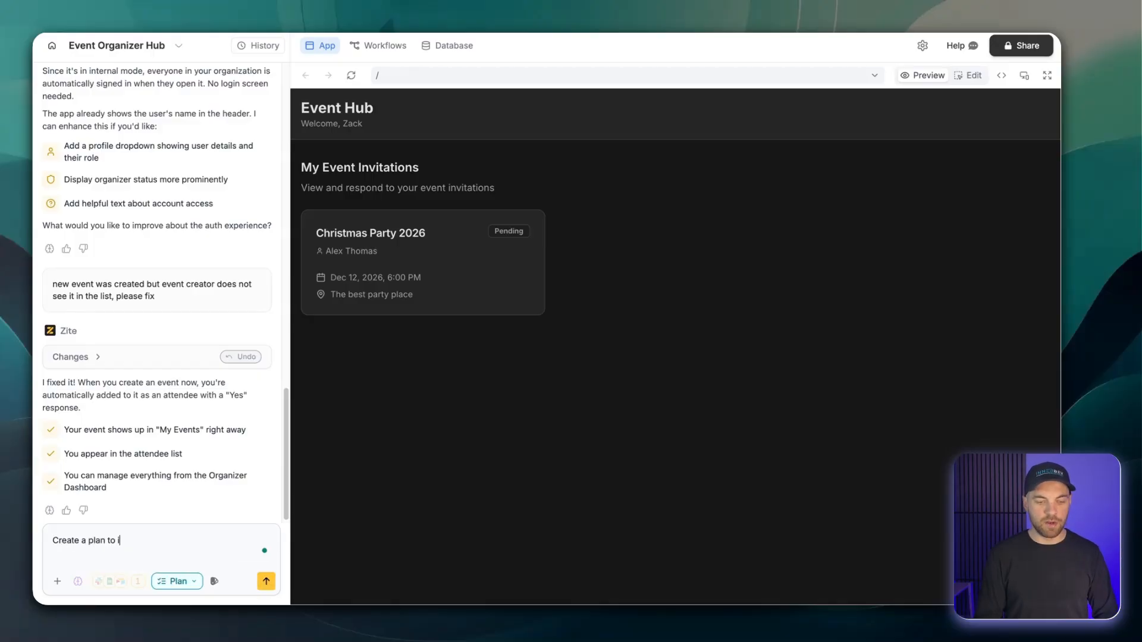
pyautogui.write('mplement fun')
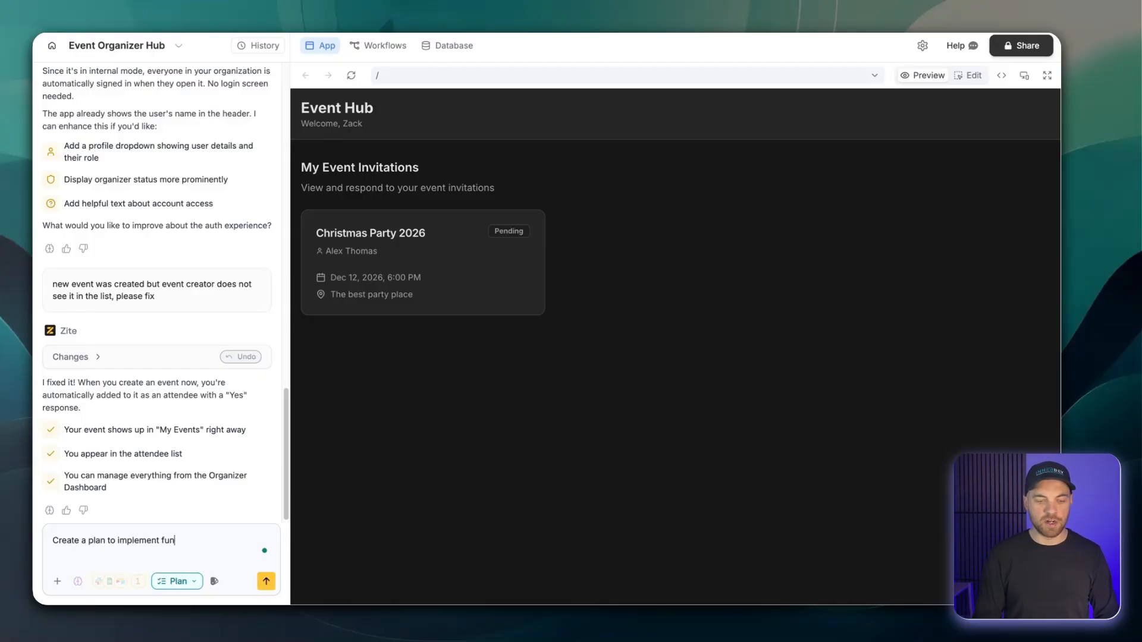
pyautogui.write('ctionality for the ')
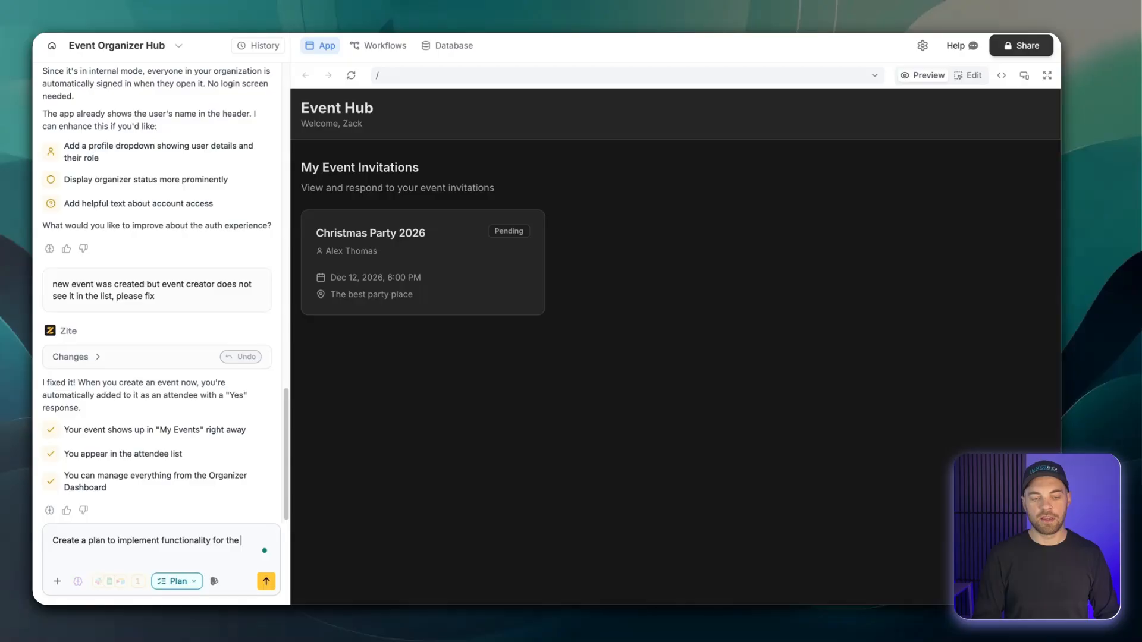
pyautogui.write('event creator ')
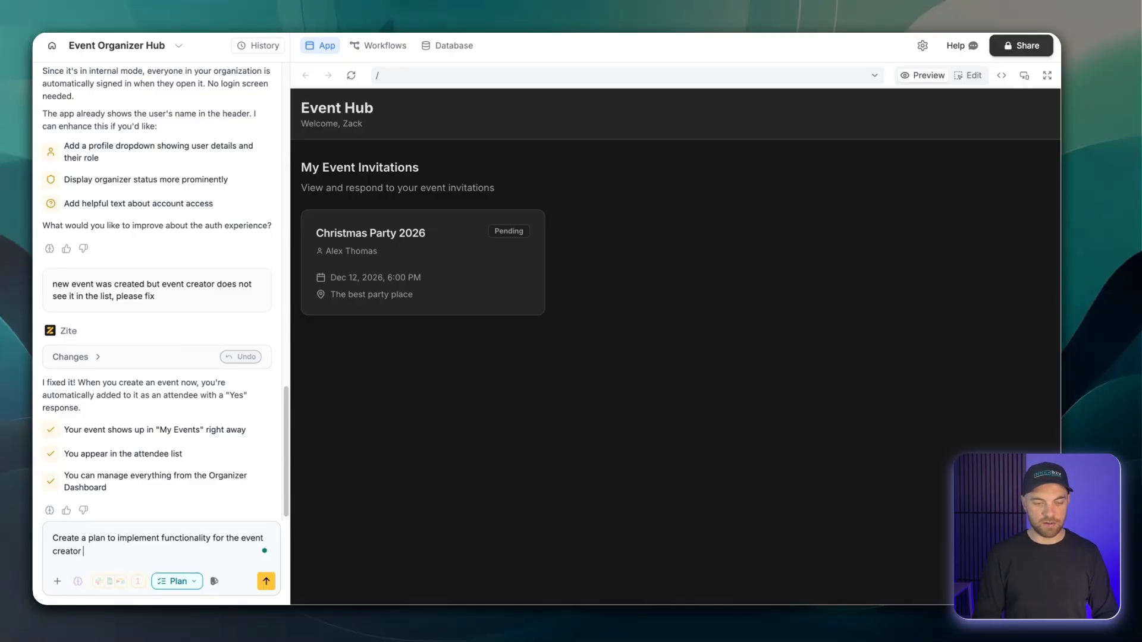
pyautogui.write('to view who')
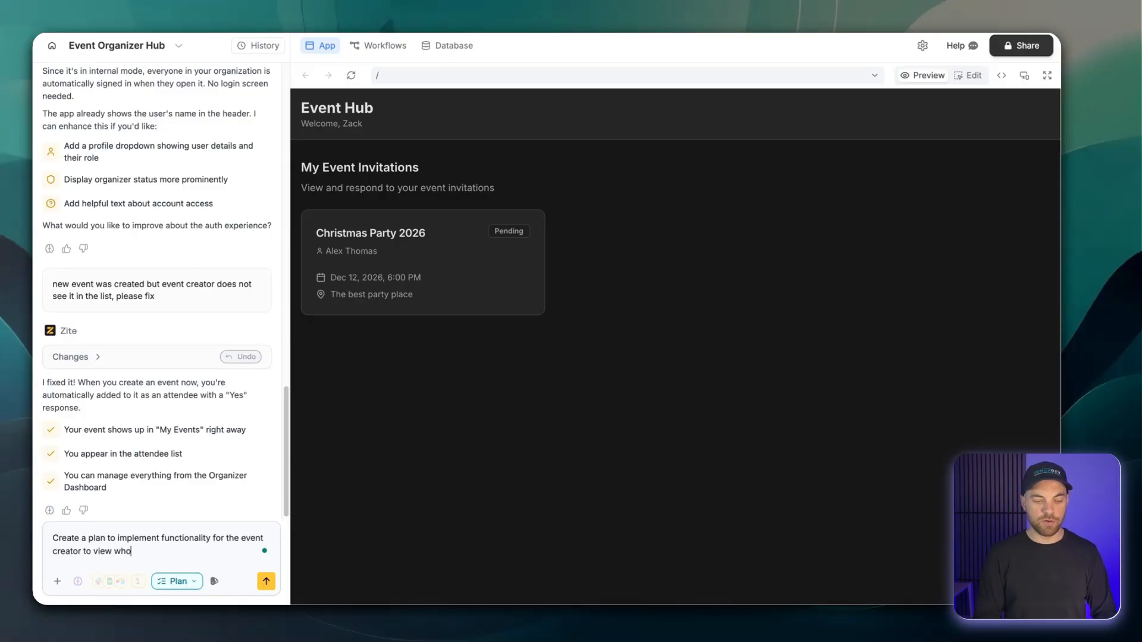
pyautogui.write(' has been invit')
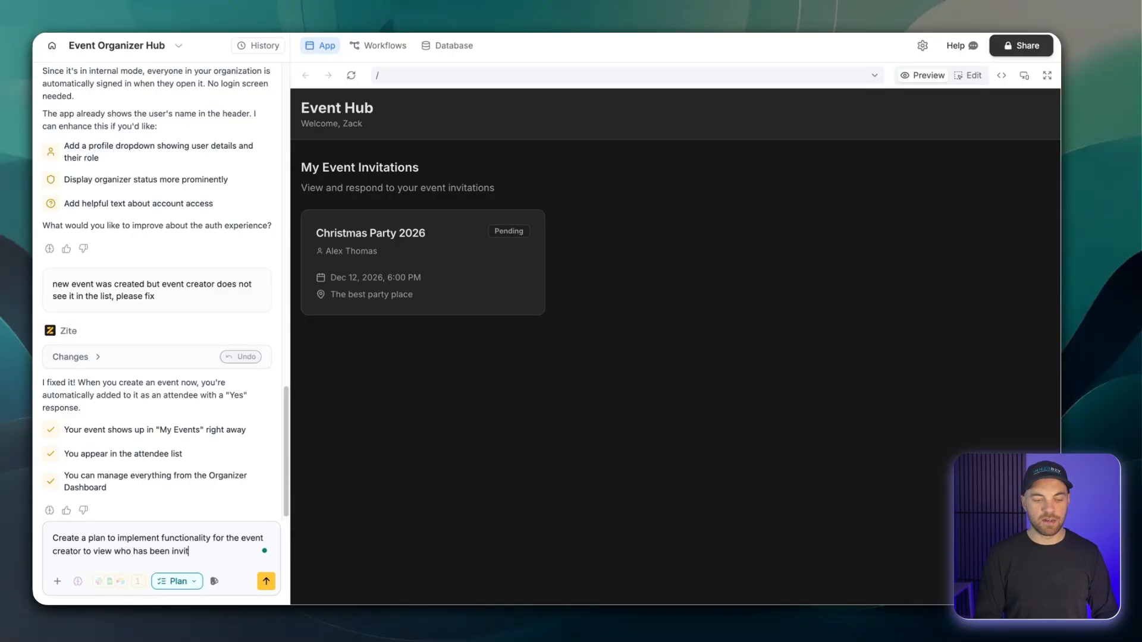
pyautogui.write('ed and their statu')
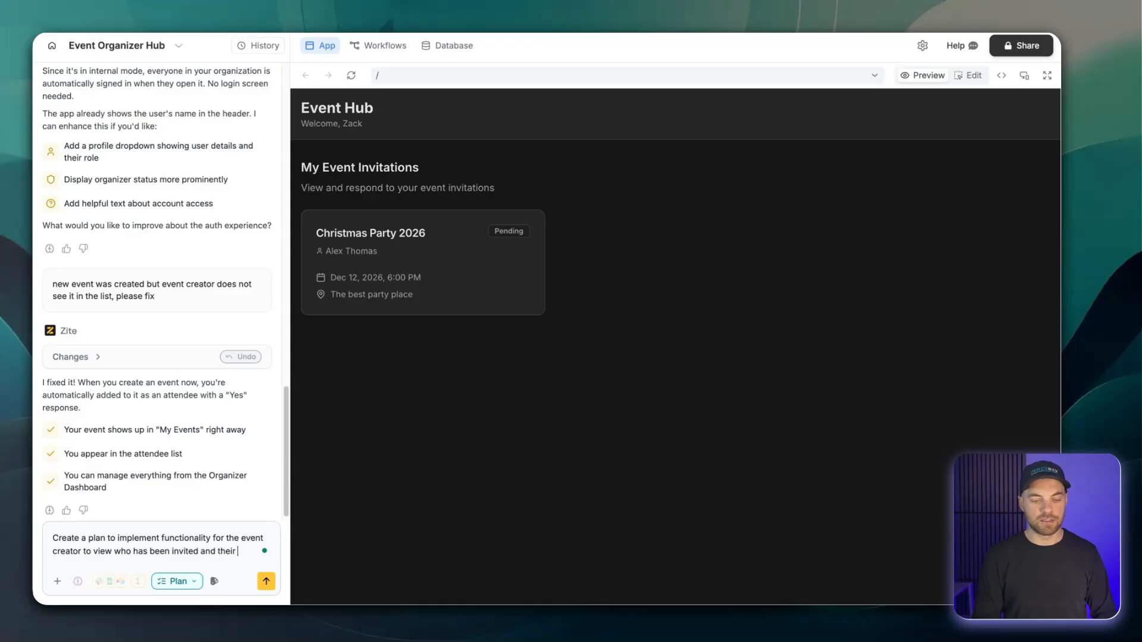
pyautogui.write('s.')
pyautogui.press('Return')
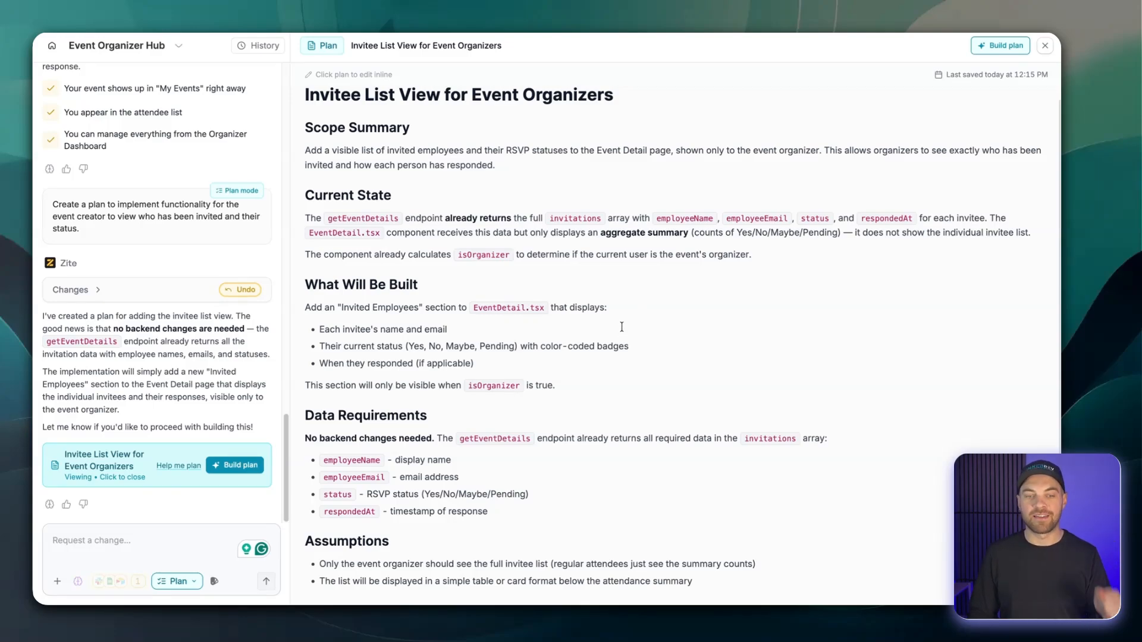
# Build the Invitee List View for Event Organizers plan and check the Invited Employees section in the published Christmas Party 2026 event.
pyautogui.click(450, 331)
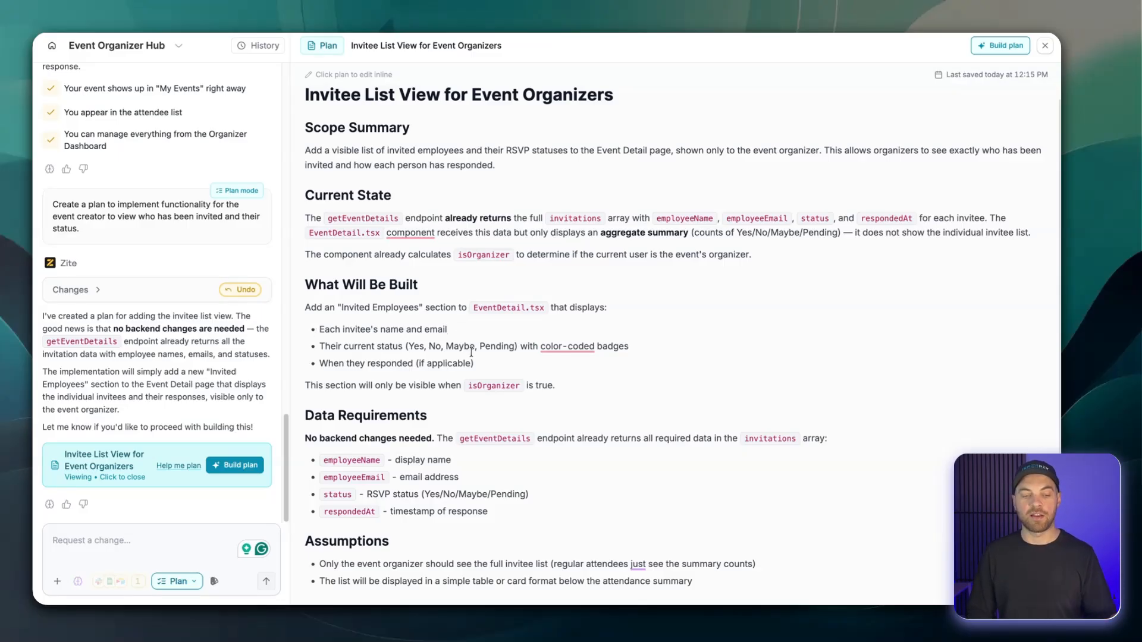
pyautogui.click(247, 467)
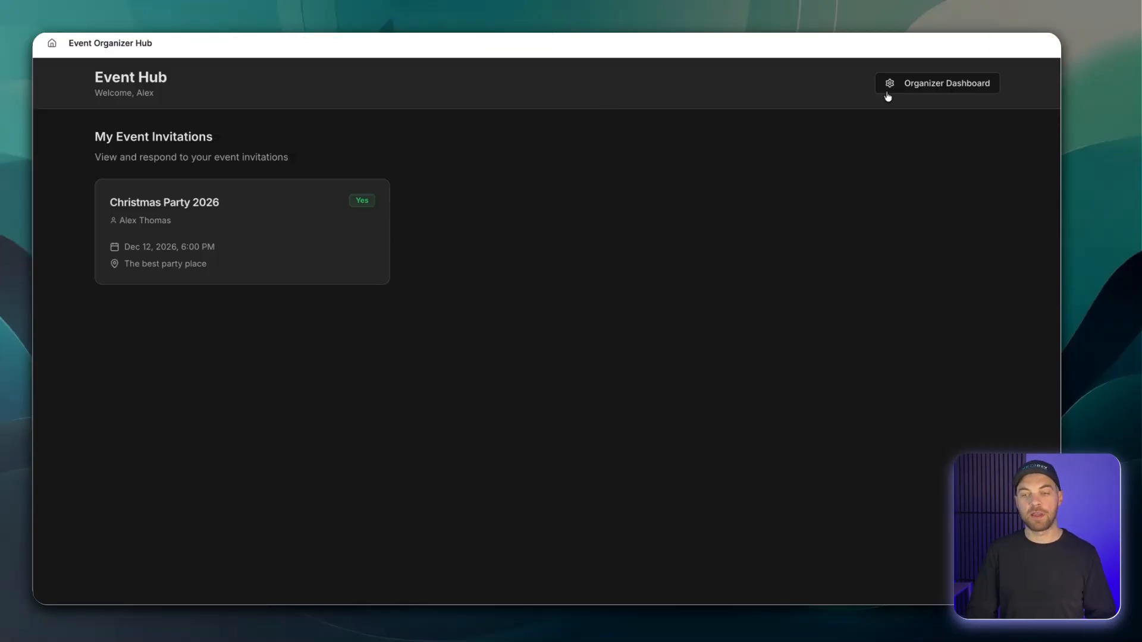
pyautogui.click(916, 83)
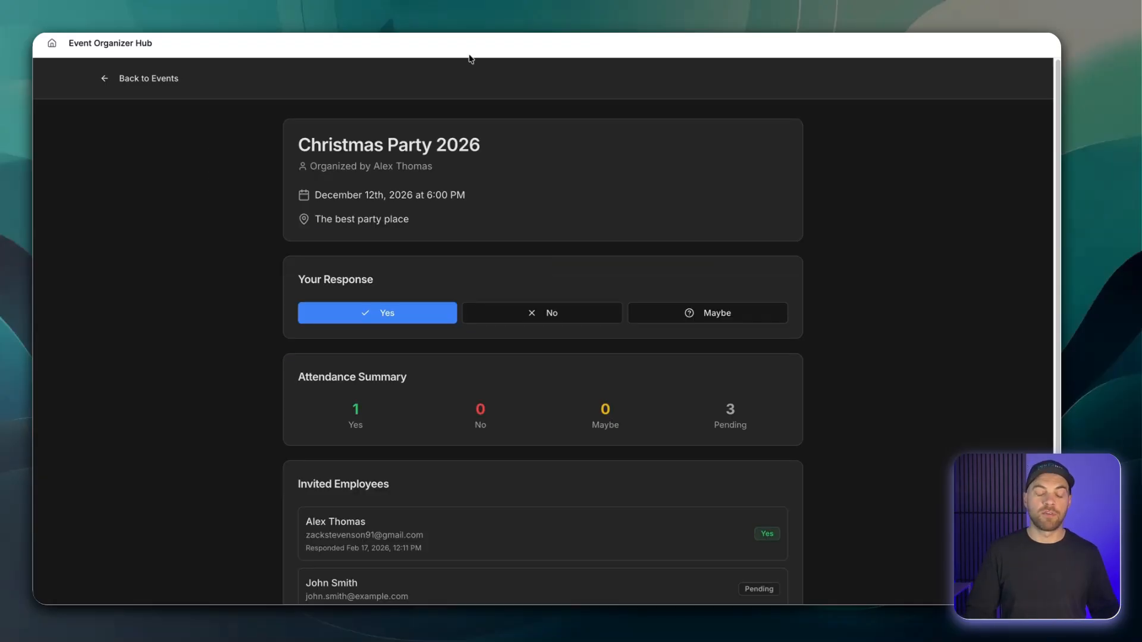
pyautogui.scroll(-3, 452, 104)
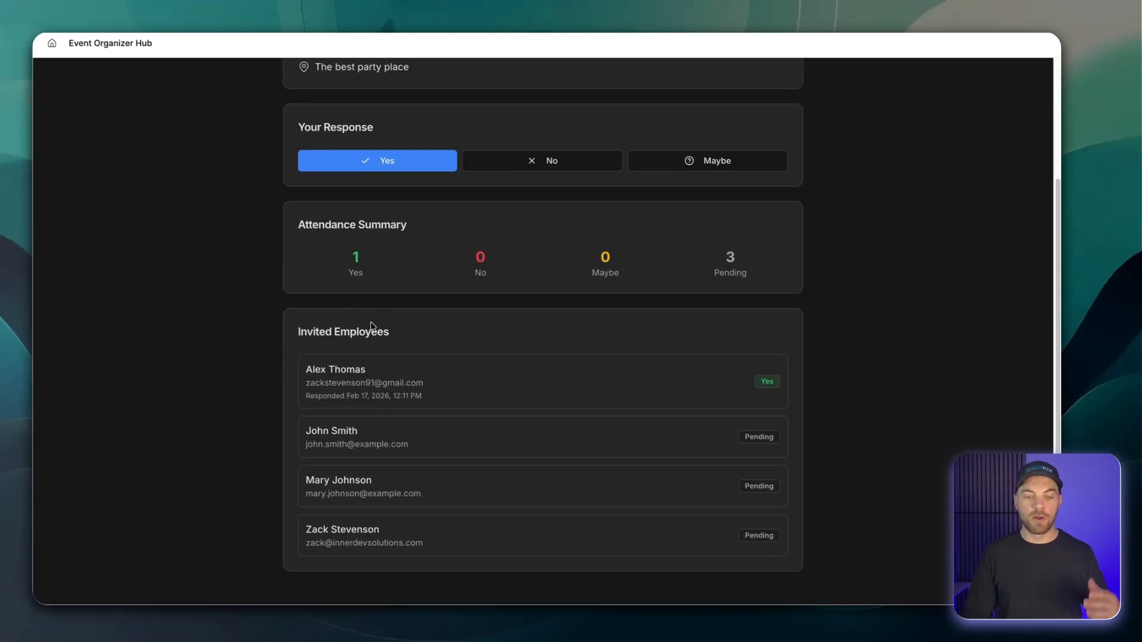